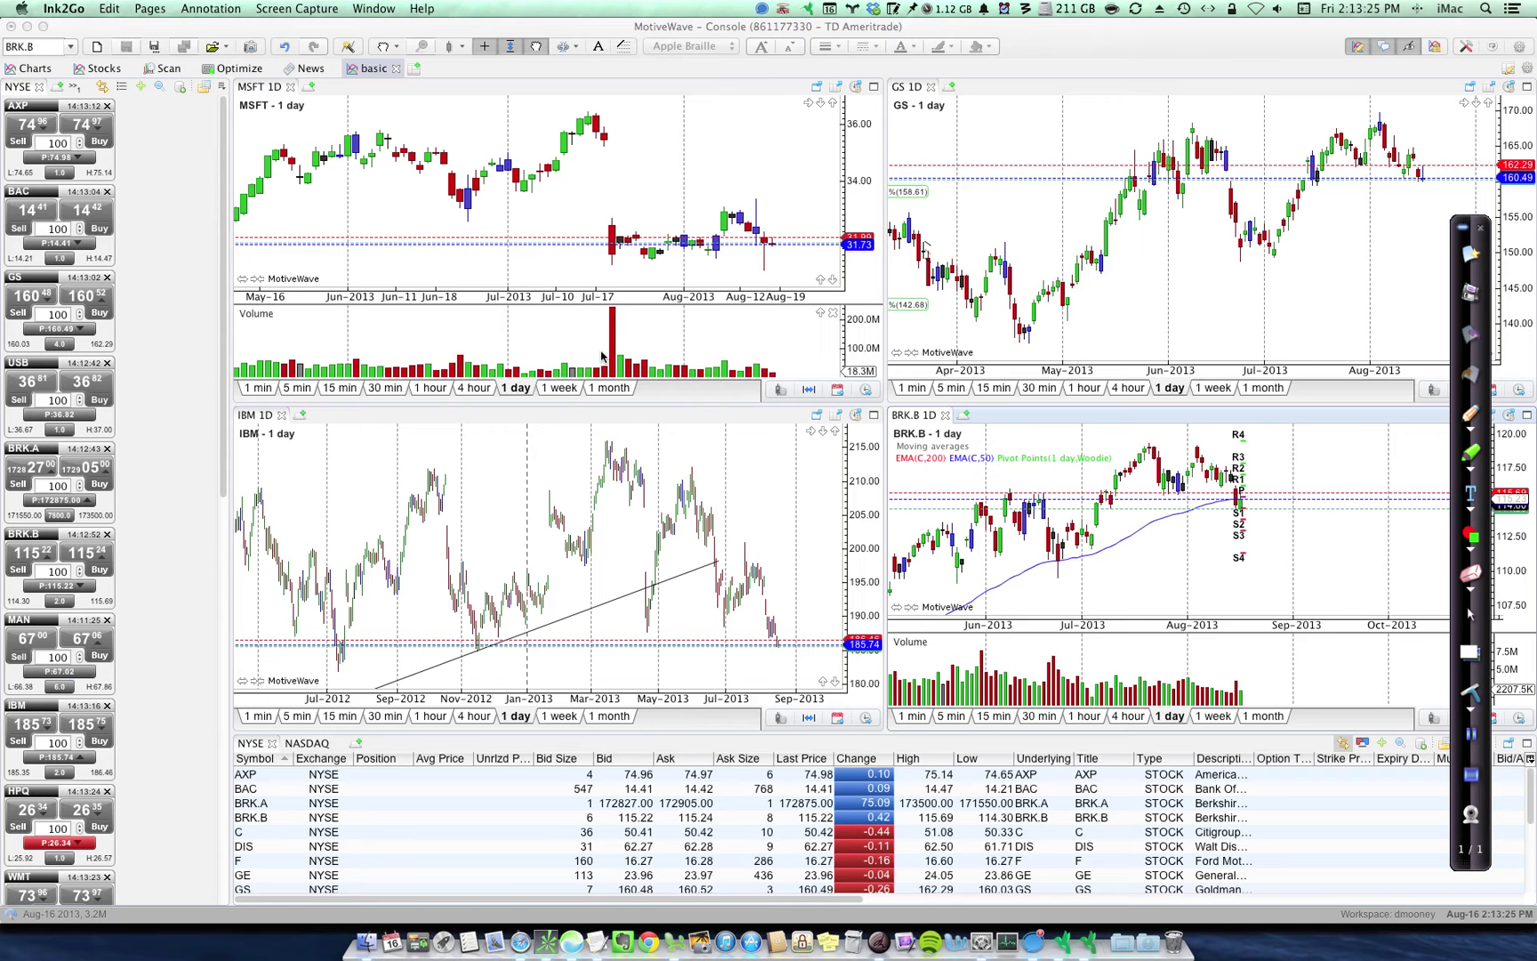
- Switch to MotiveWave, browse the console layouts available for charts, and leave the current layout as it is
key("super+s")
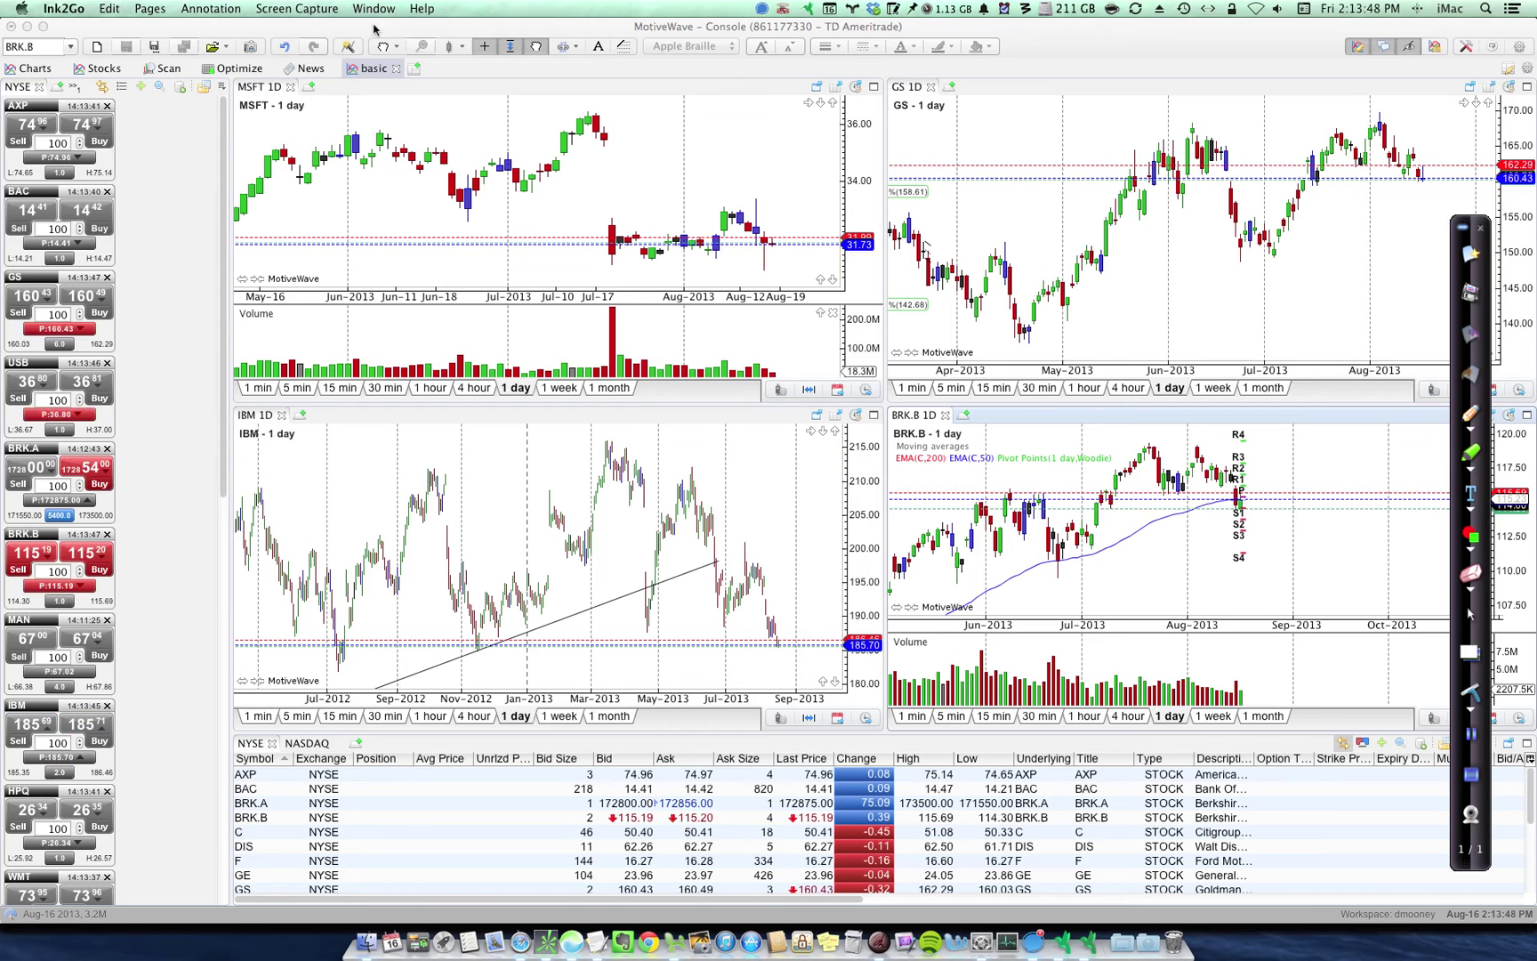
key("super+Tab")
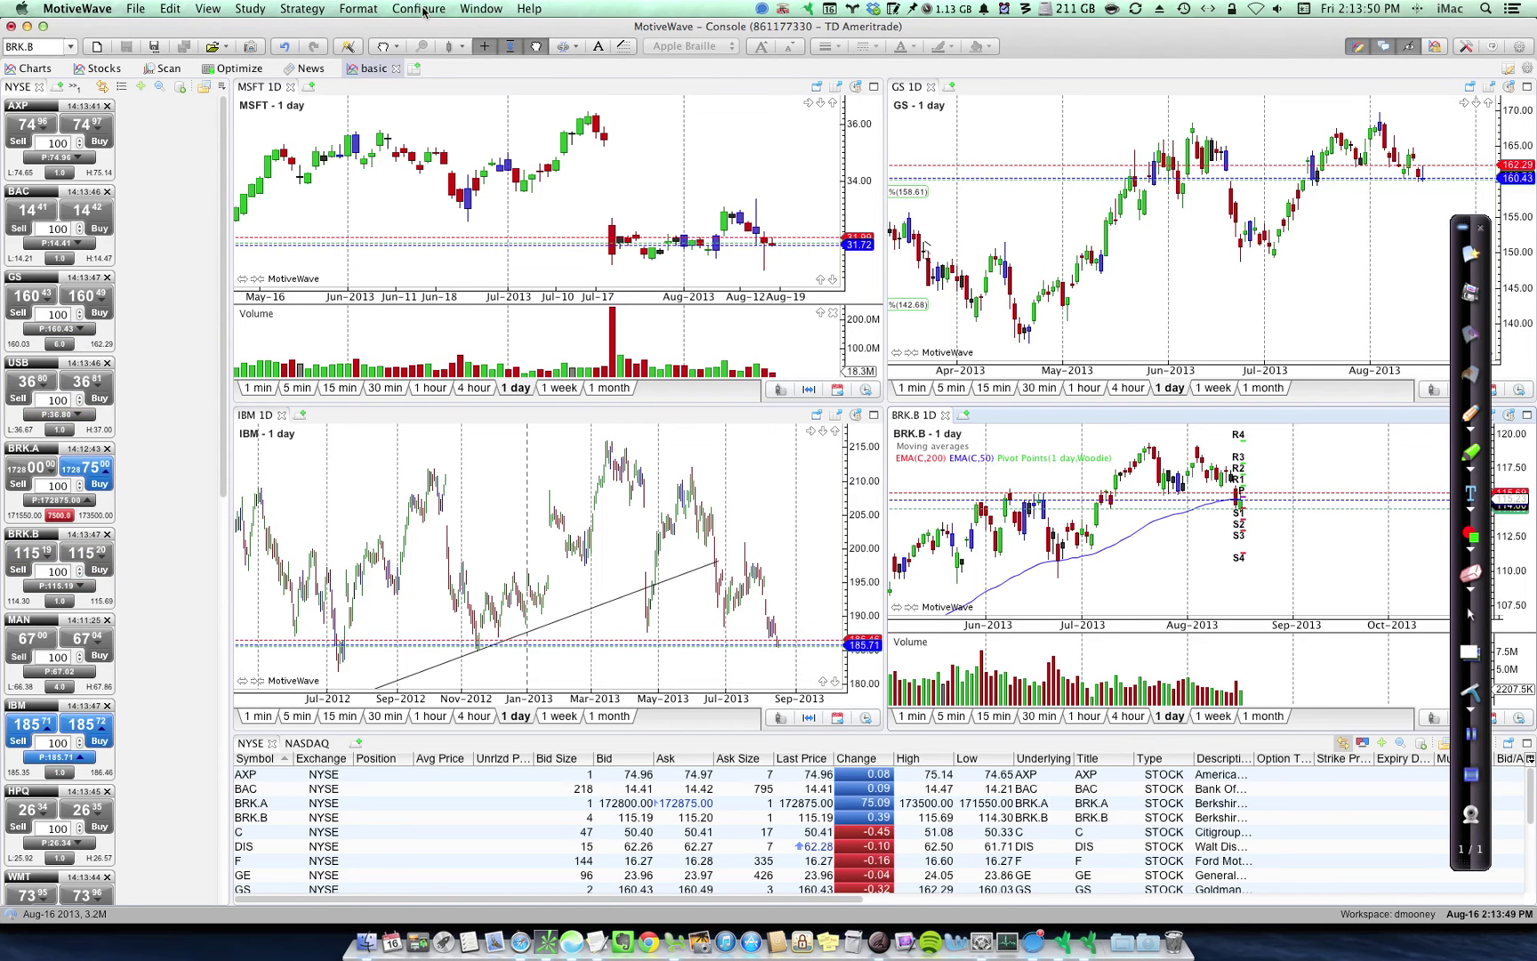
left_click(432, 10)
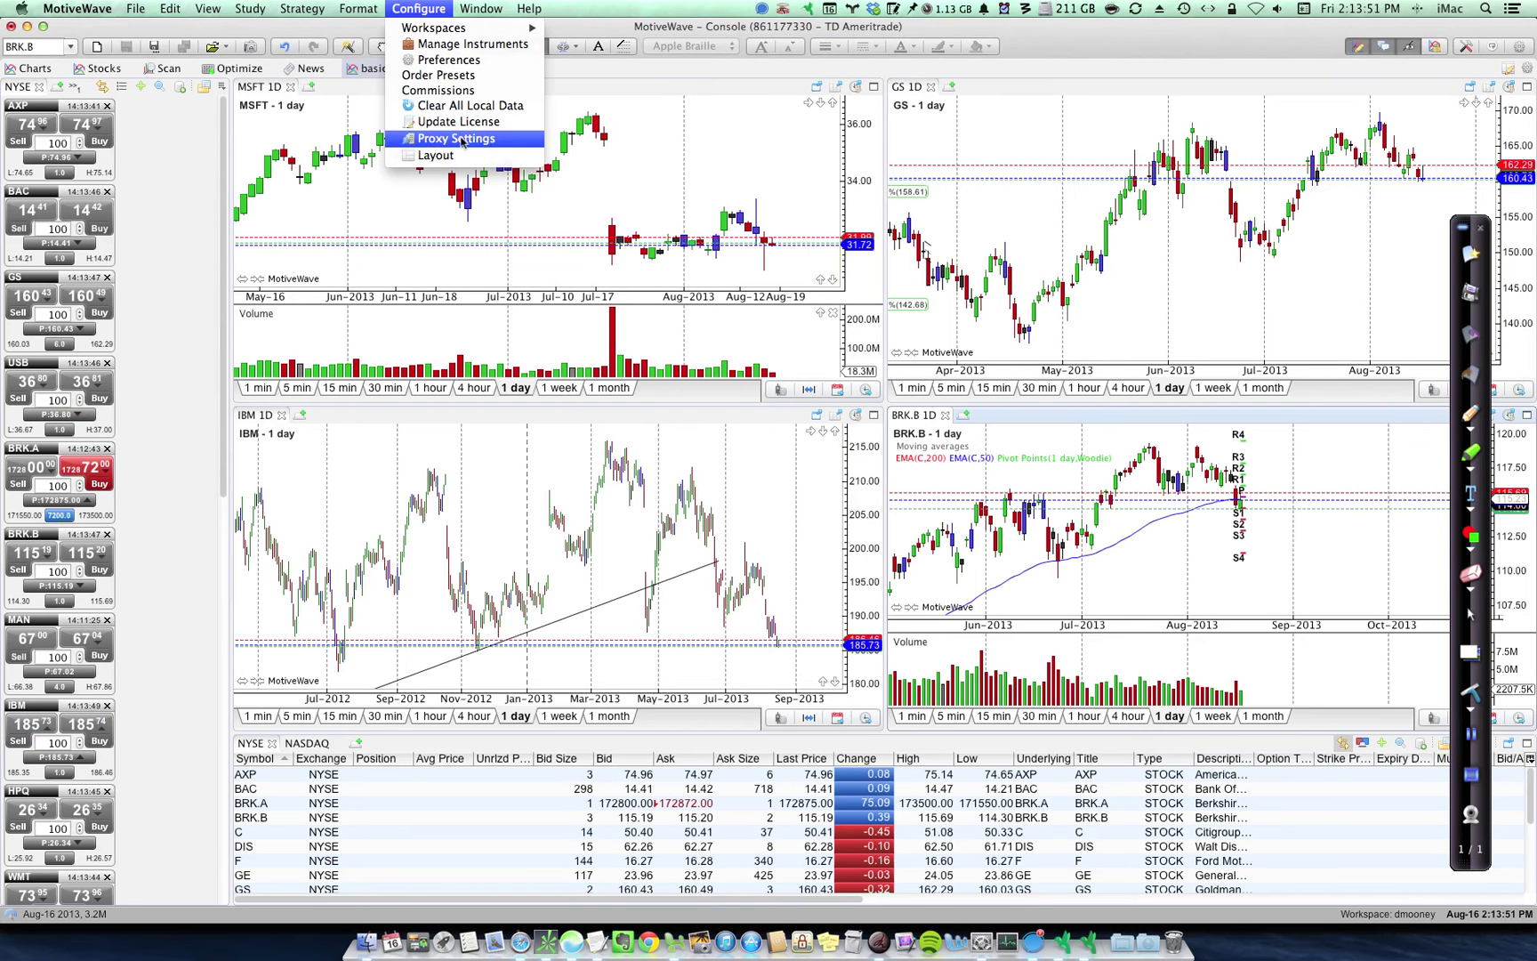
left_click(435, 156)
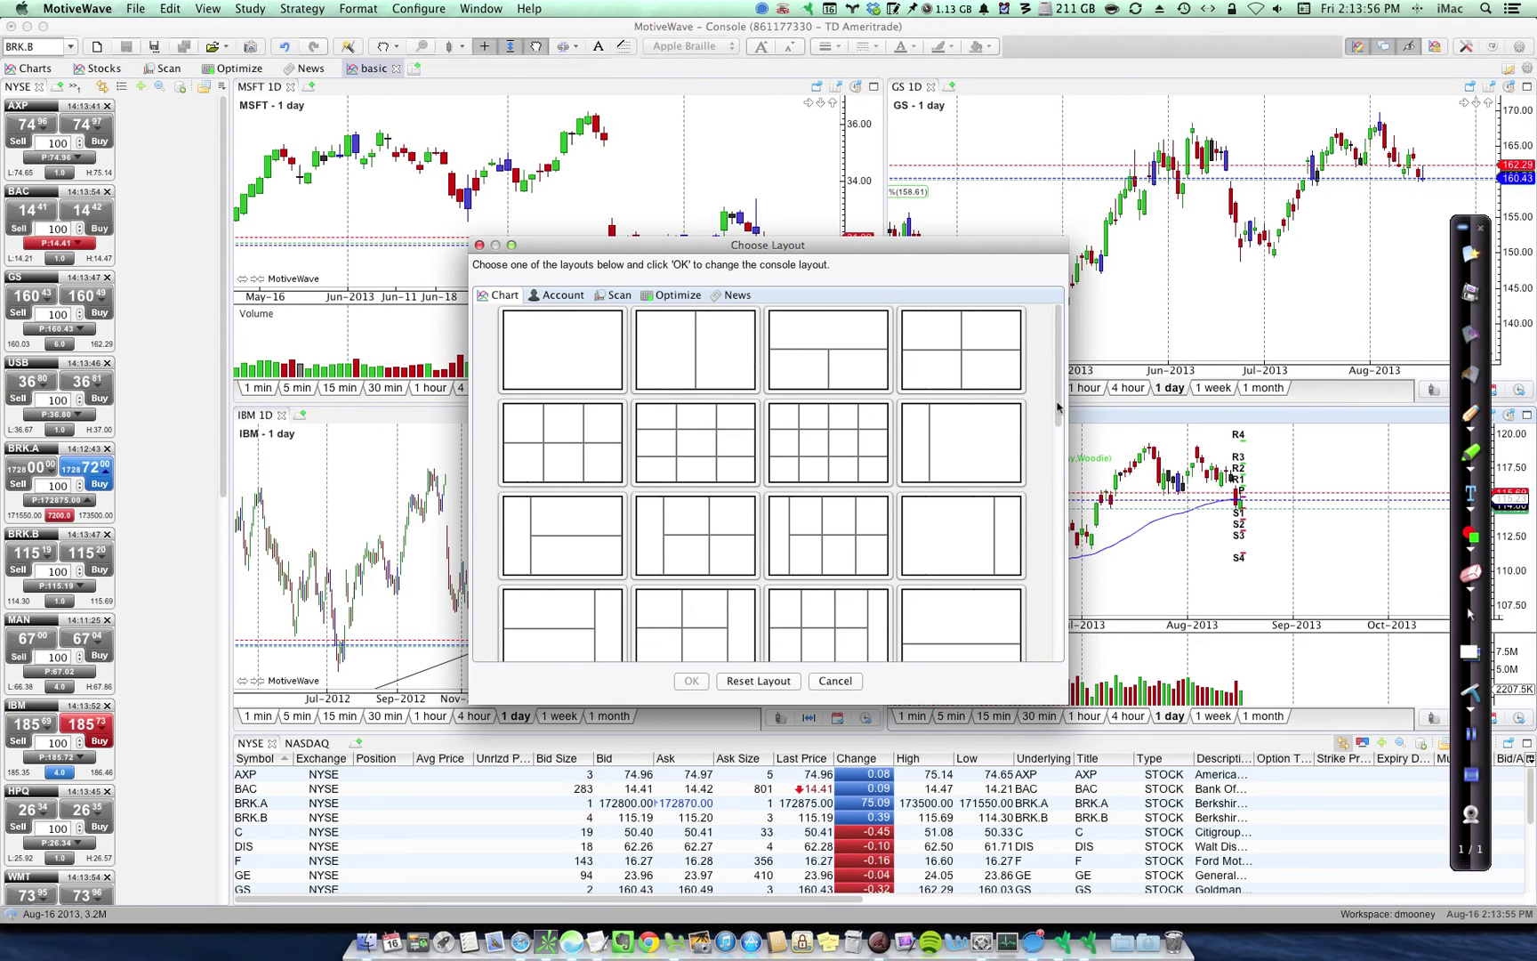
left_click_drag(1060, 418, 806, 532)
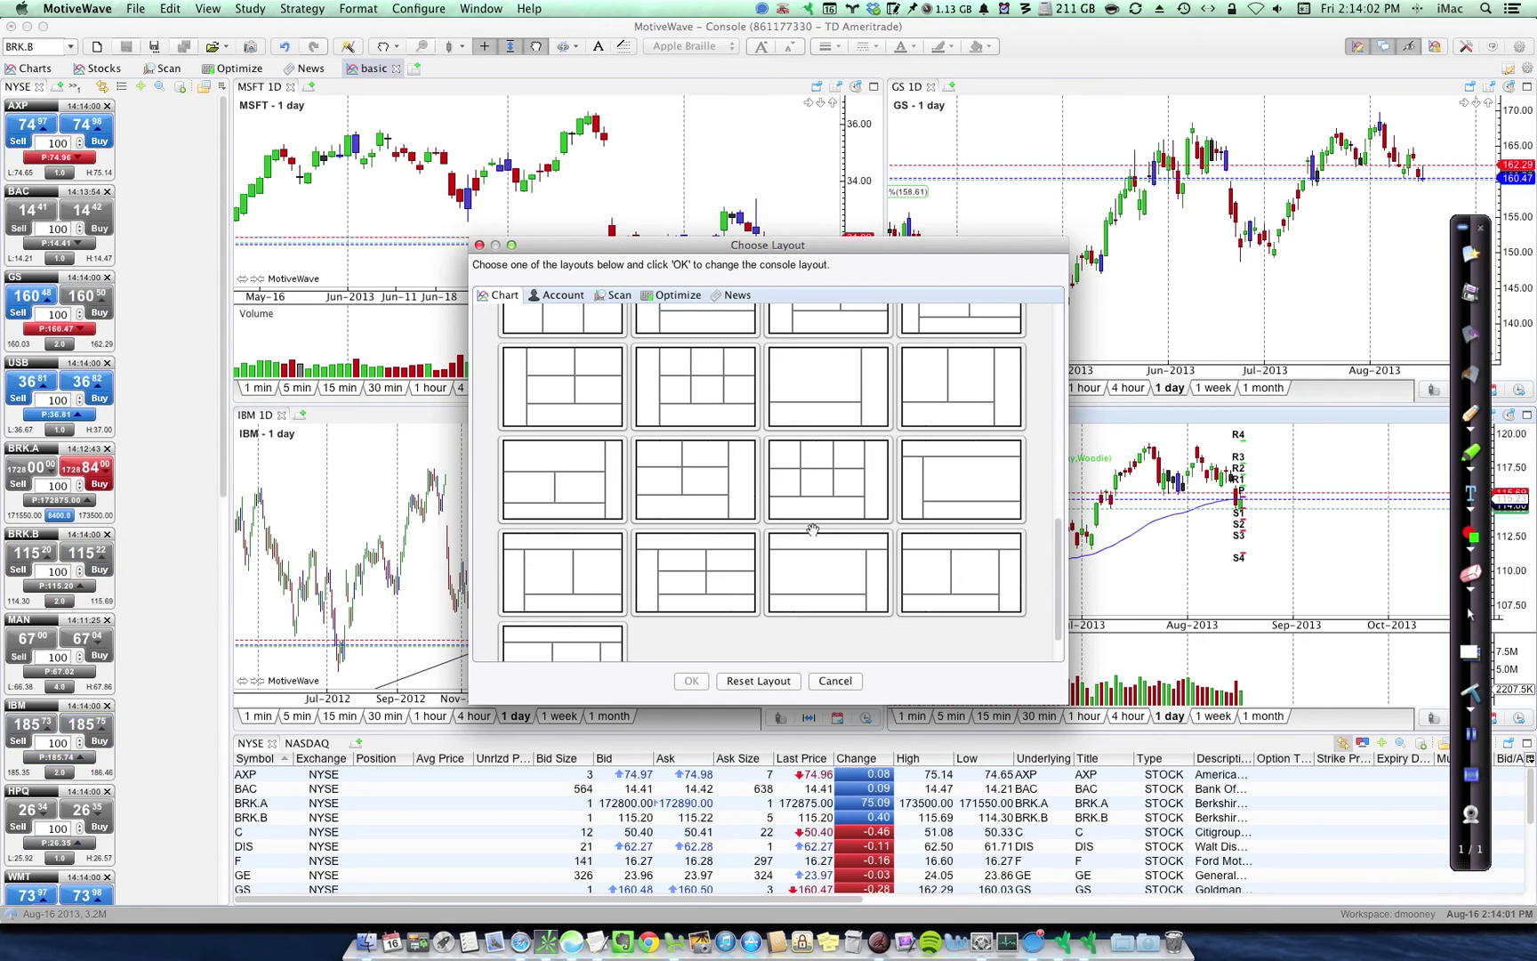
left_click(834, 680)
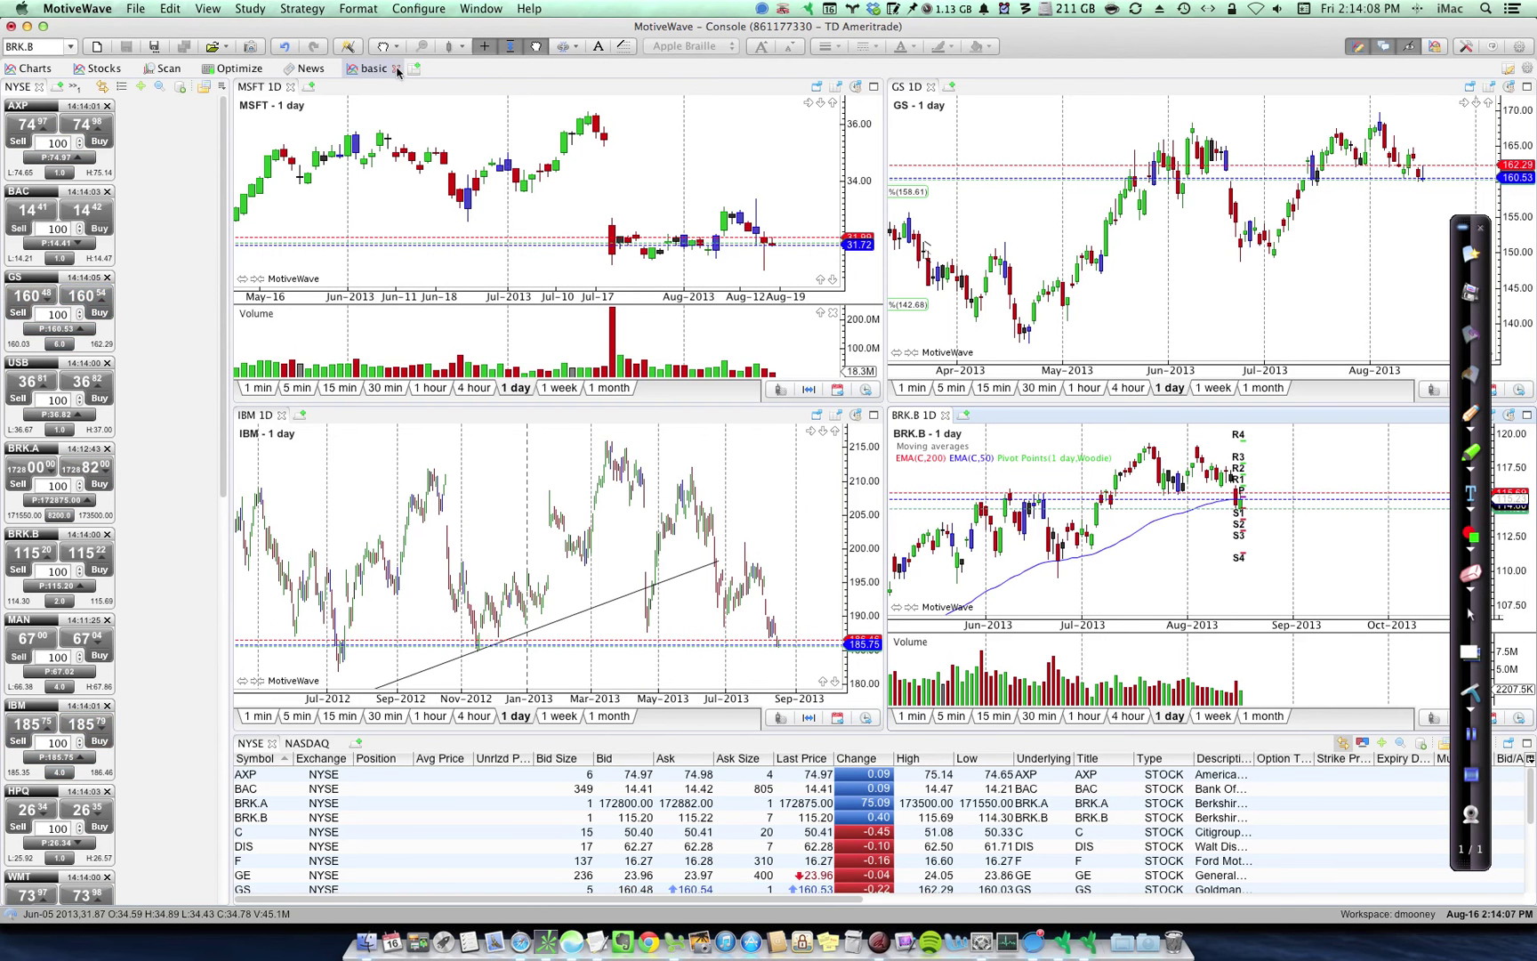
- Close the basic page of the console and bring up the Charts page
left_click(397, 70)
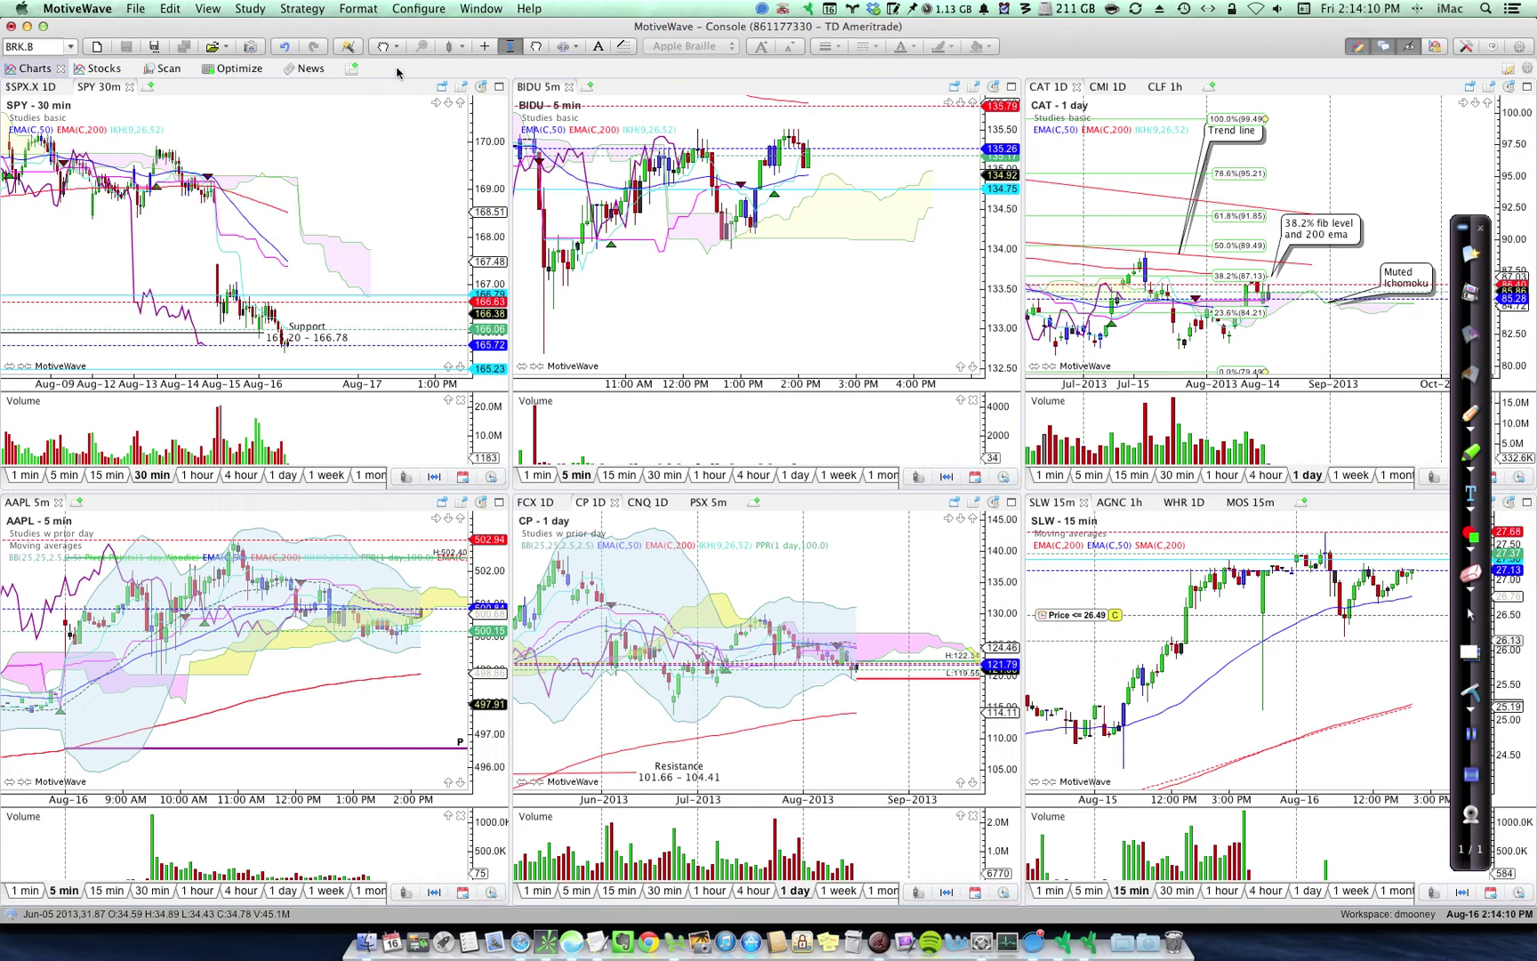
left_click(29, 70)
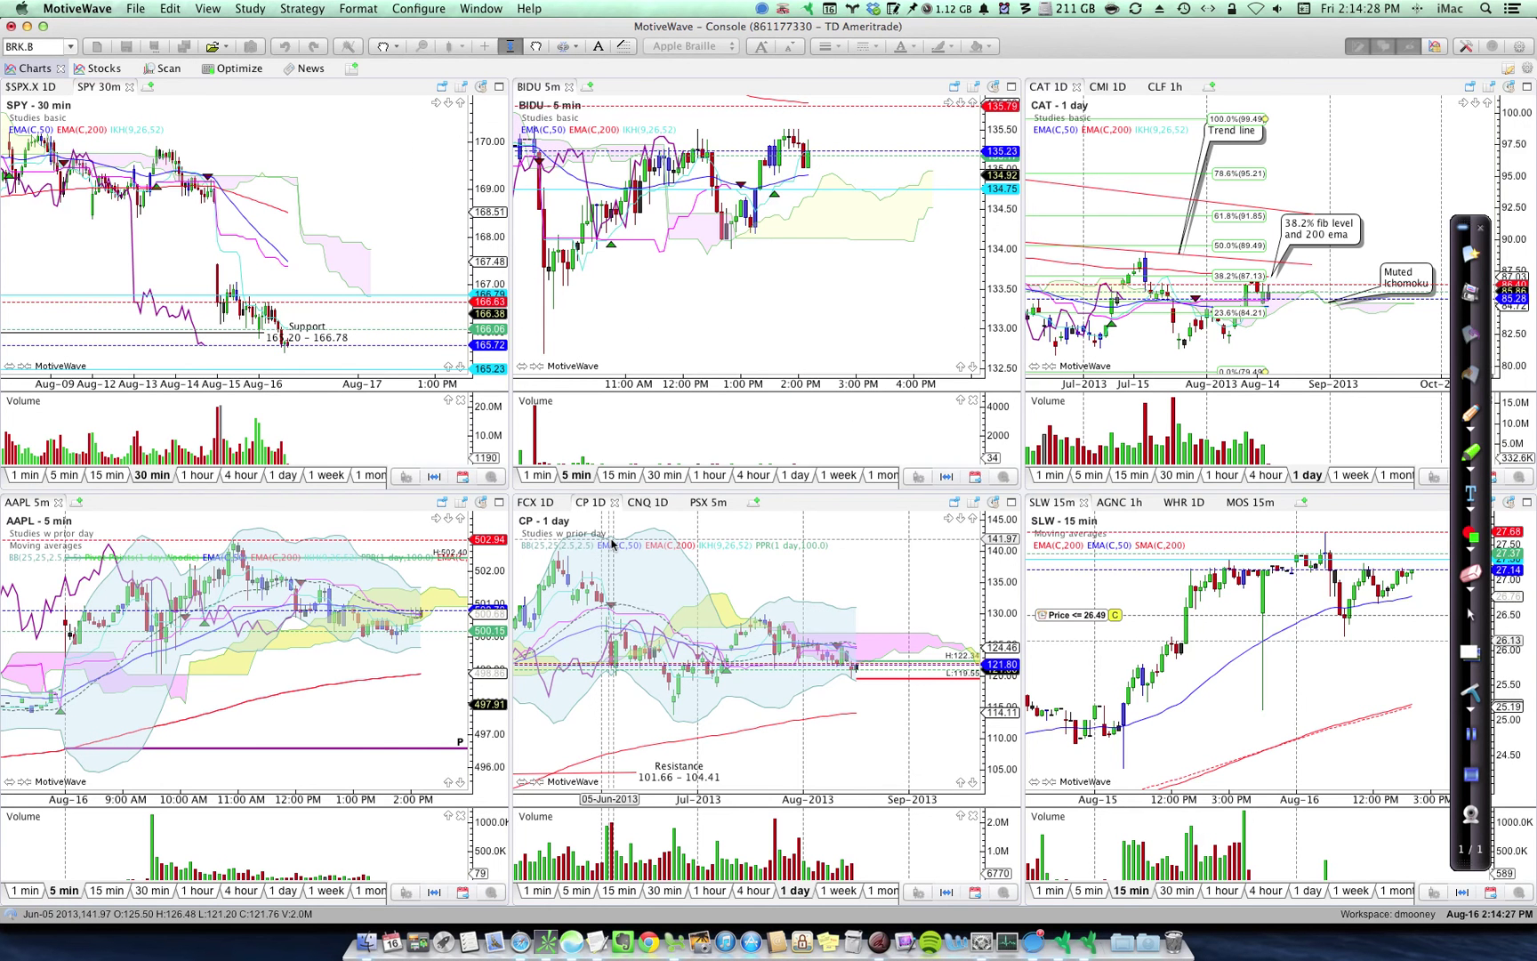
left_click(482, 9)
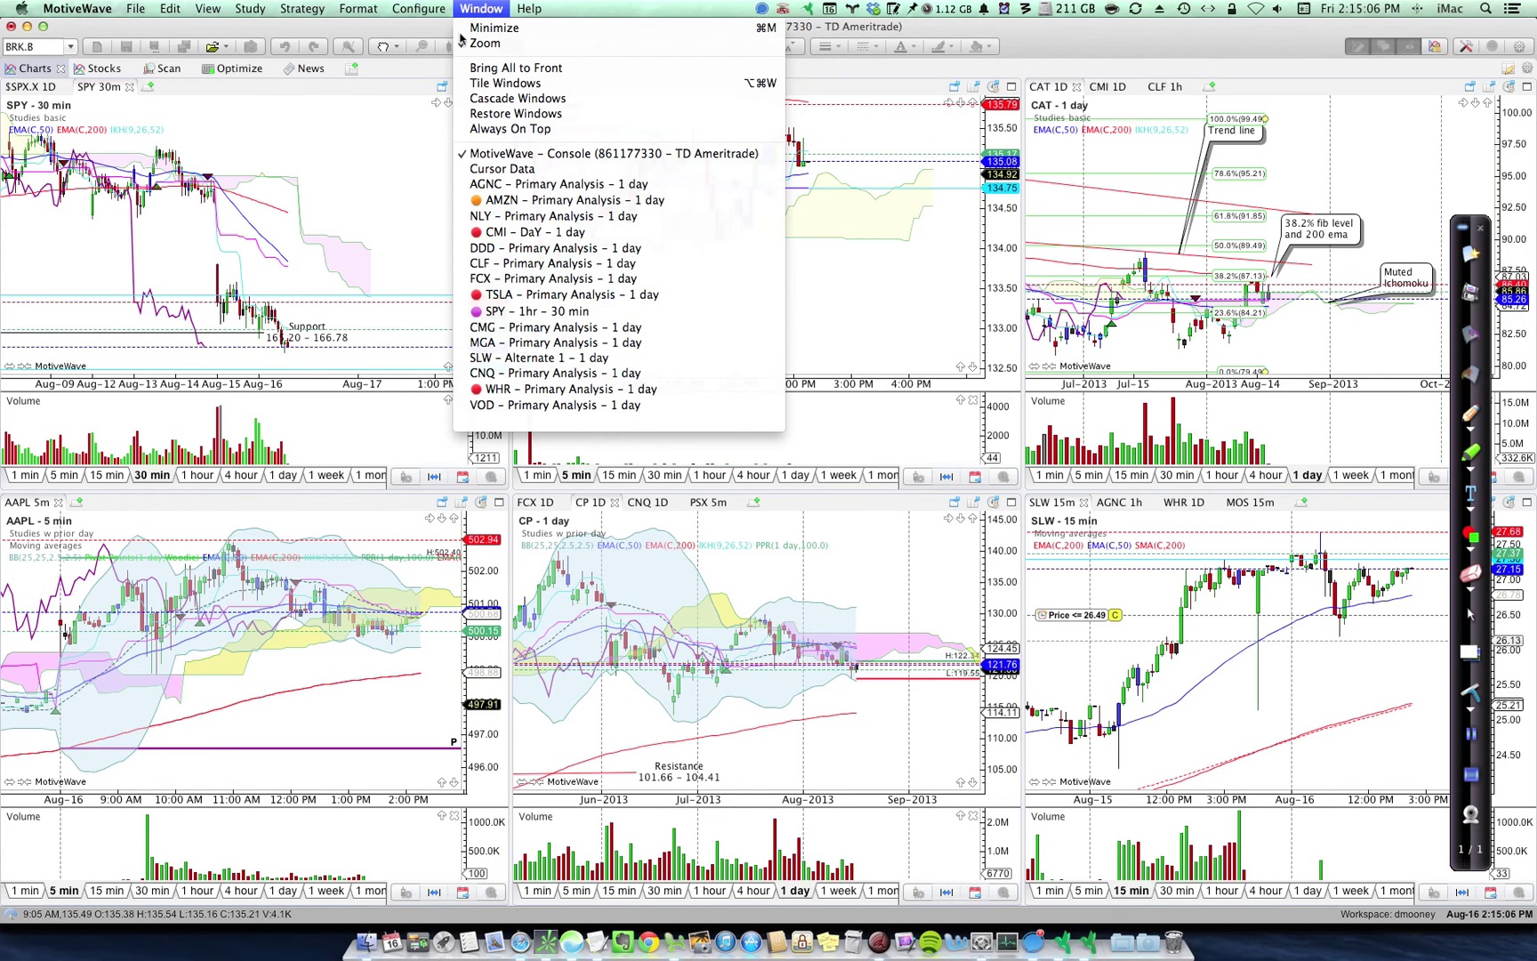
left_click(461, 37)
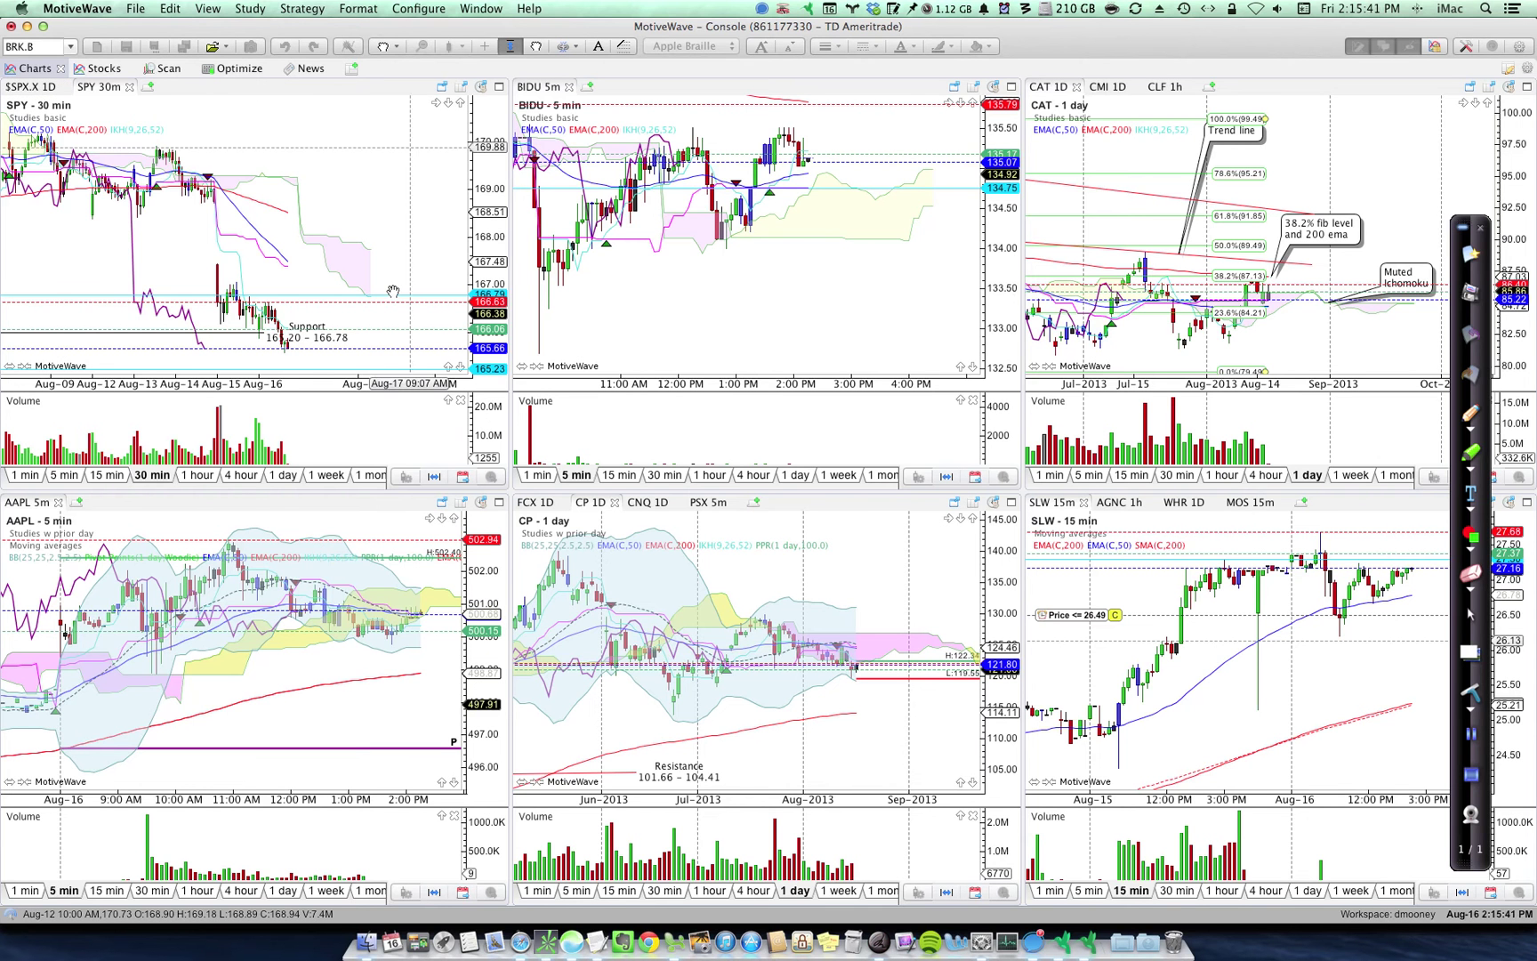
- View the $SPX.X daily chart on the Charts page and return to the SPY 30-minute chart
left_click(38, 92)
left_click(38, 92)
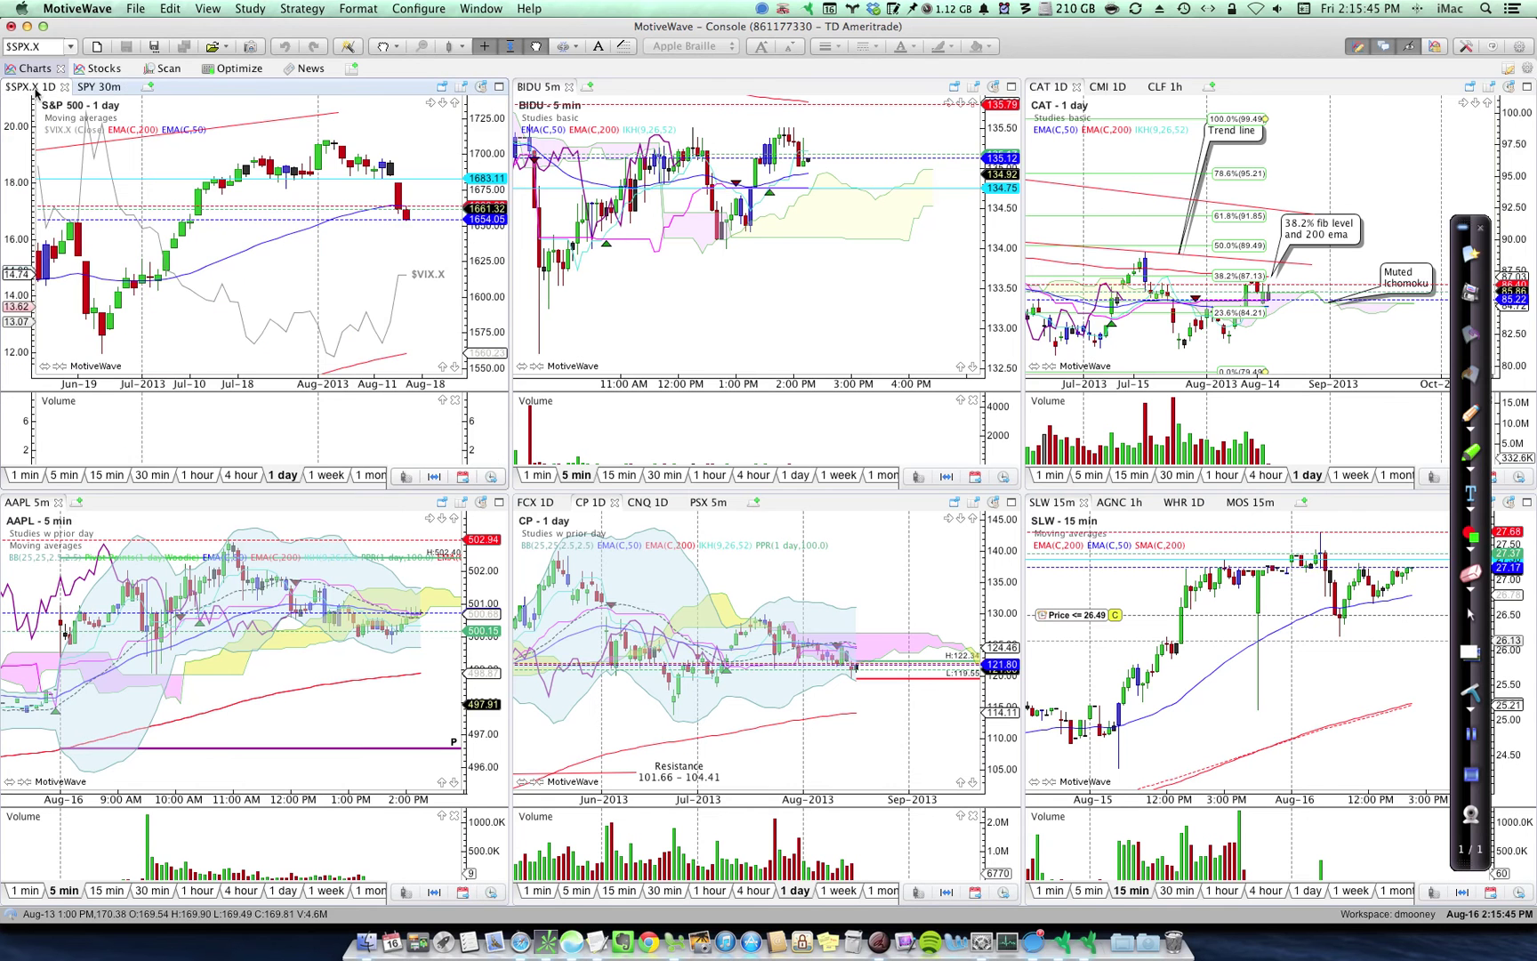
left_click(97, 90)
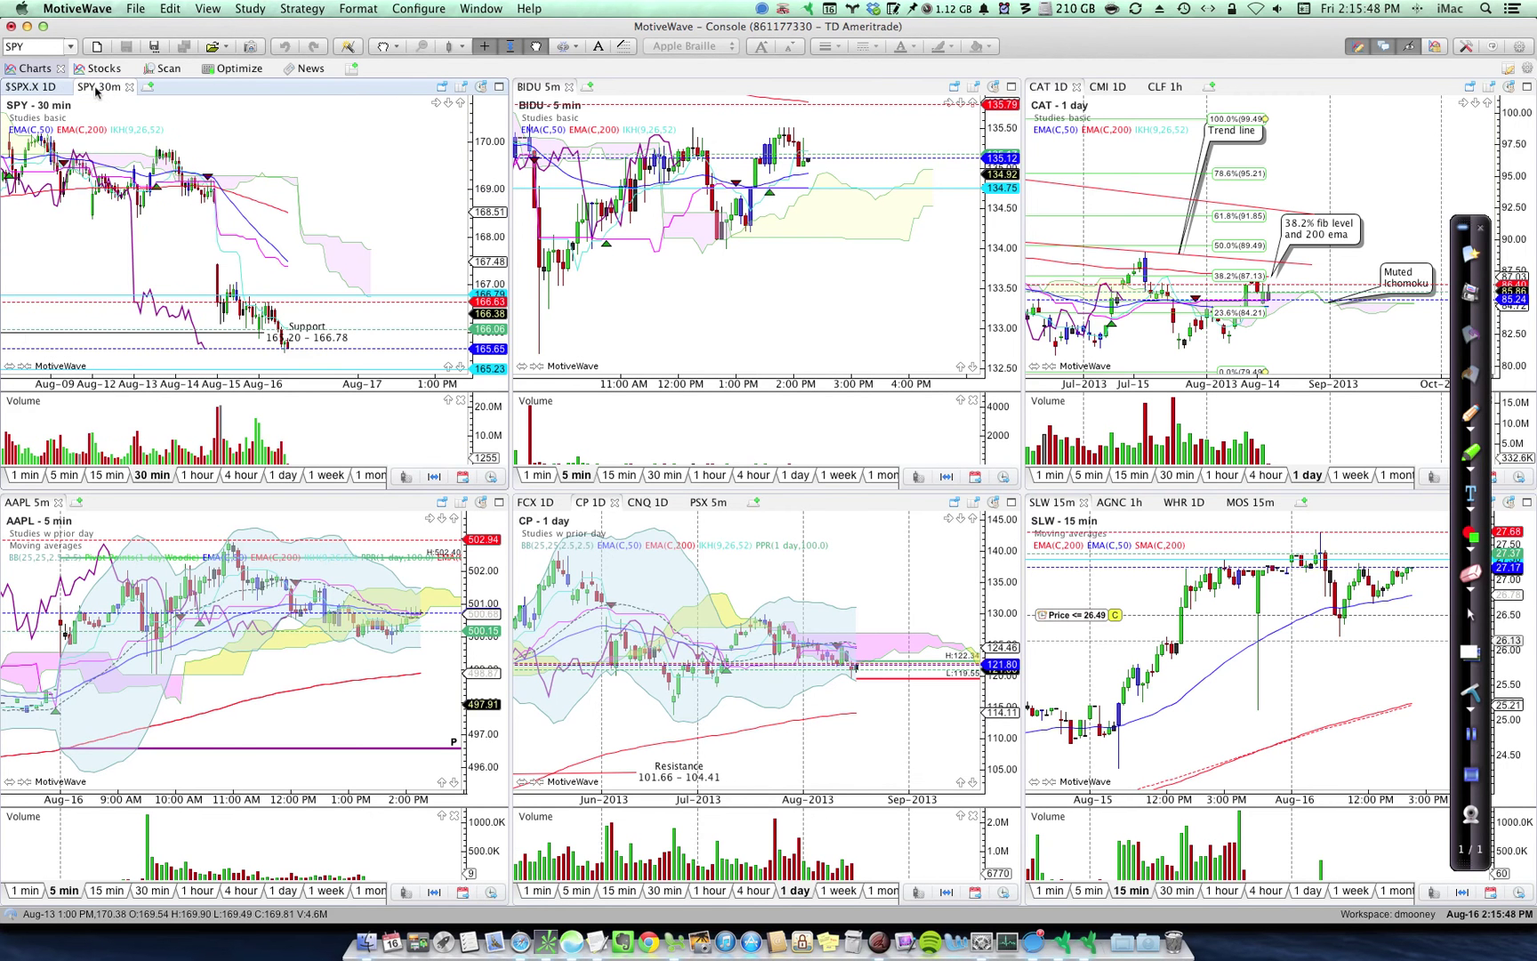
- View the FCX, CP, CNQ and PSX charts in their shared chart group, and select the AAPL 5-minute chart
left_click(532, 508)
left_click(532, 506)
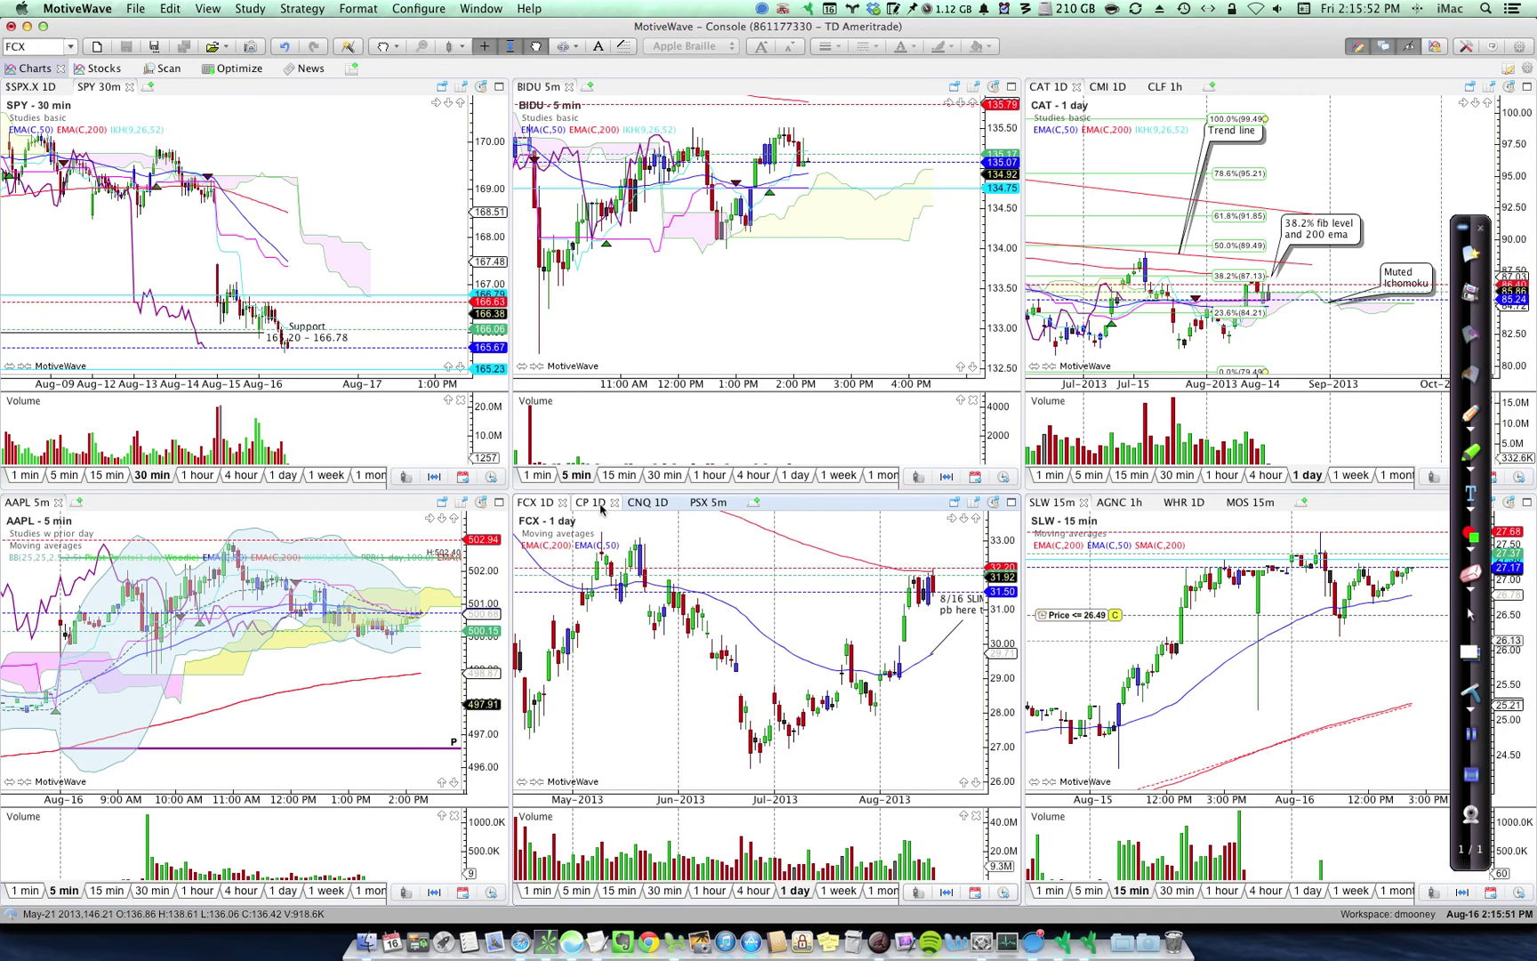
left_click(592, 504)
left_click(645, 503)
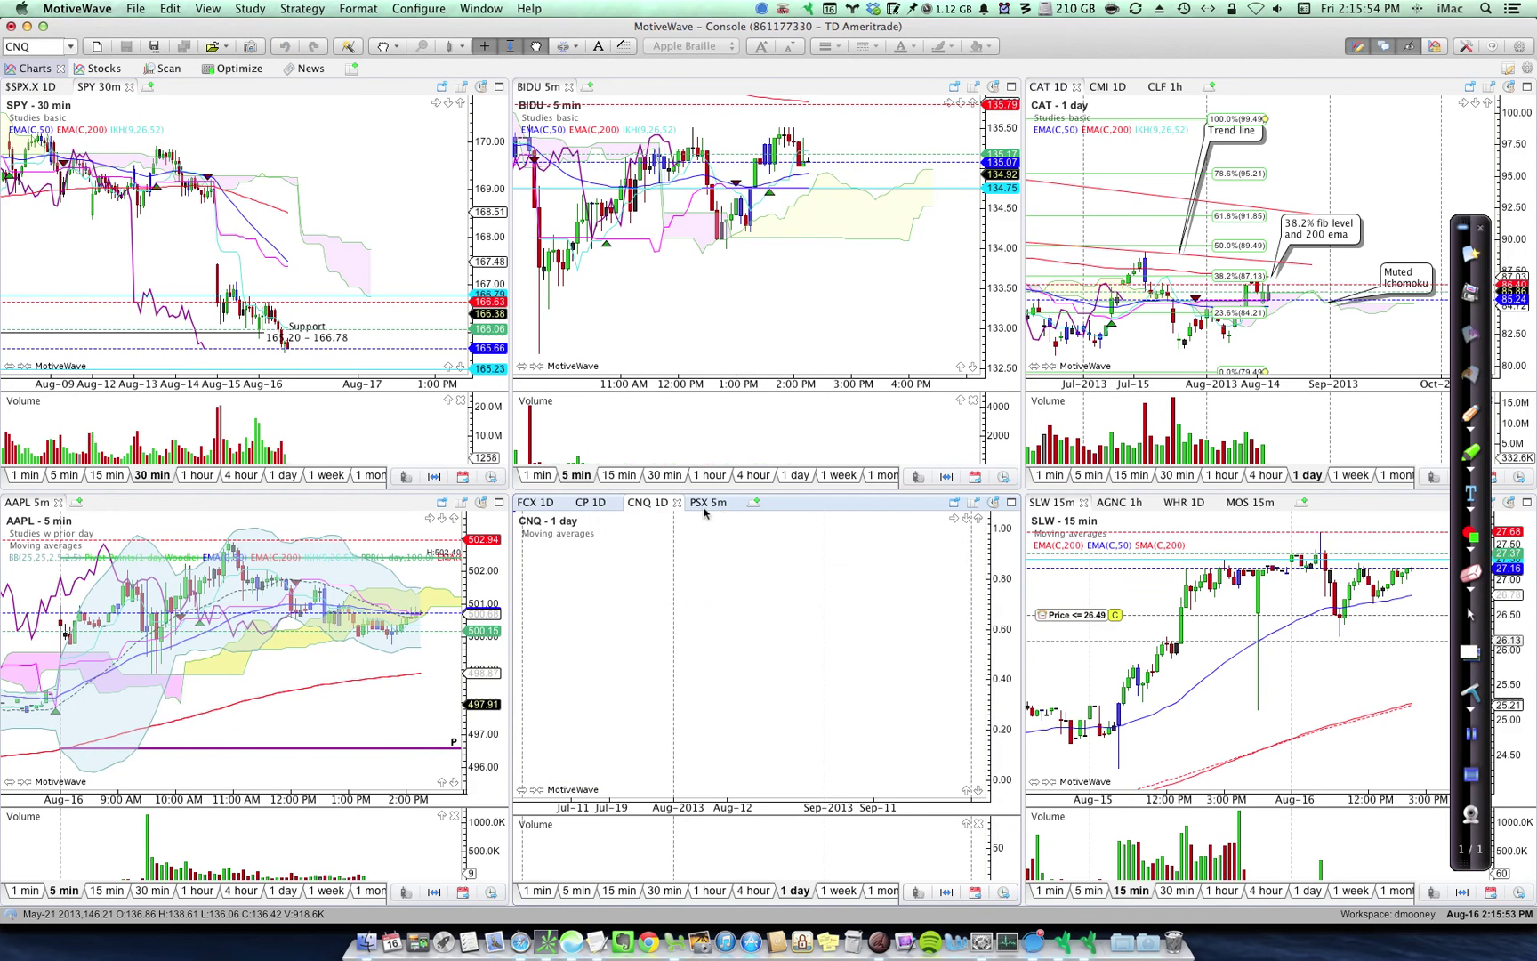
left_click(700, 503)
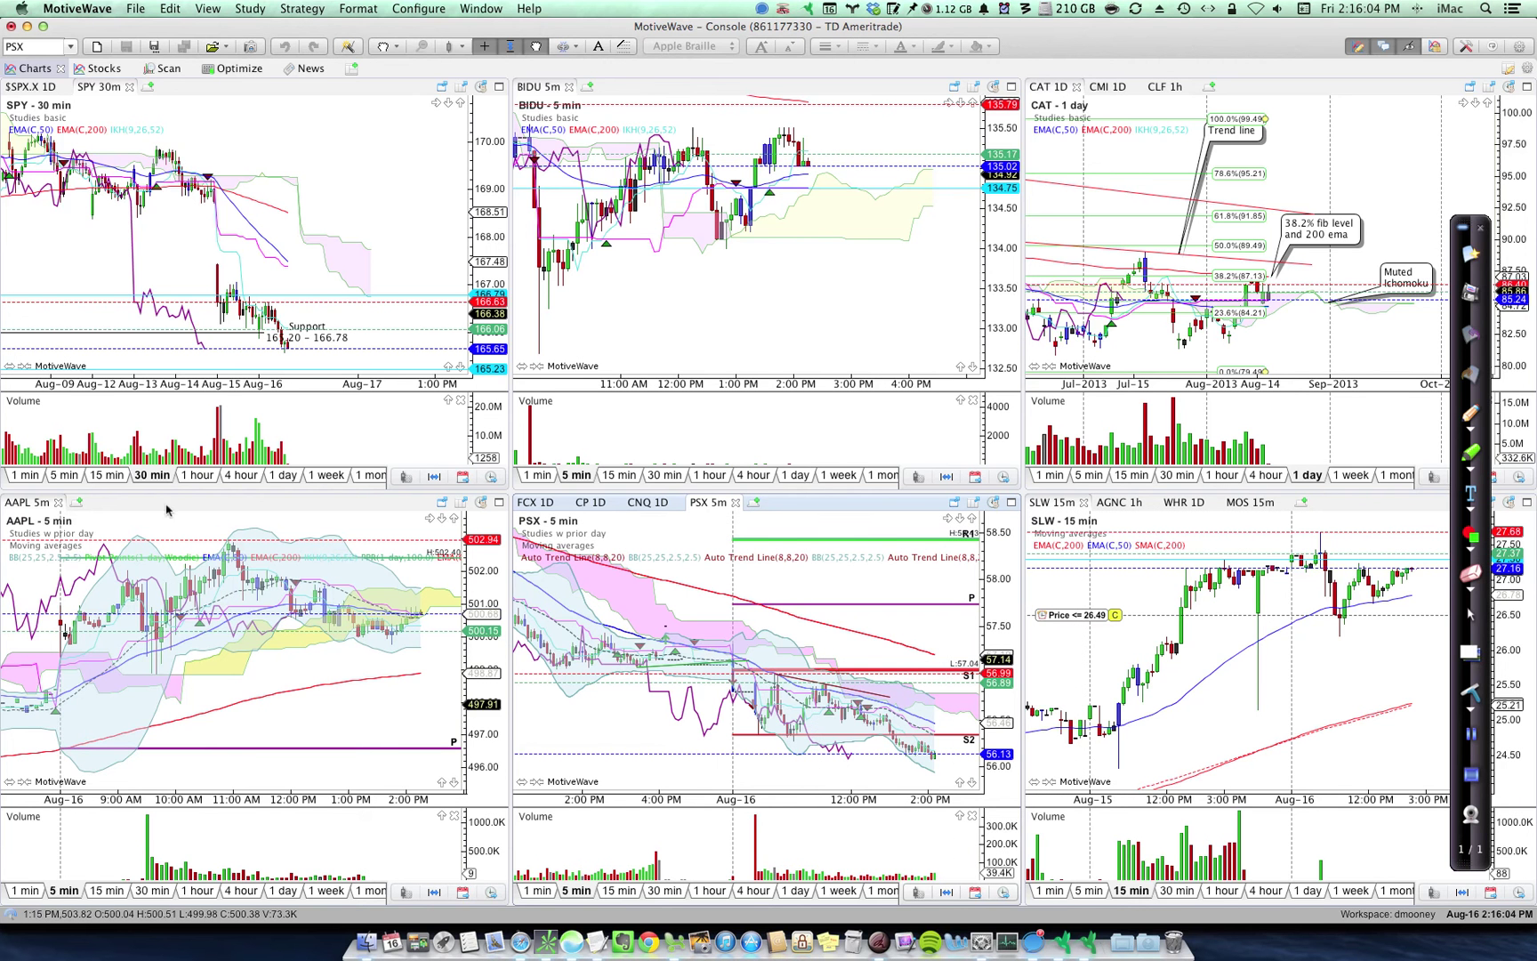
left_click(80, 503)
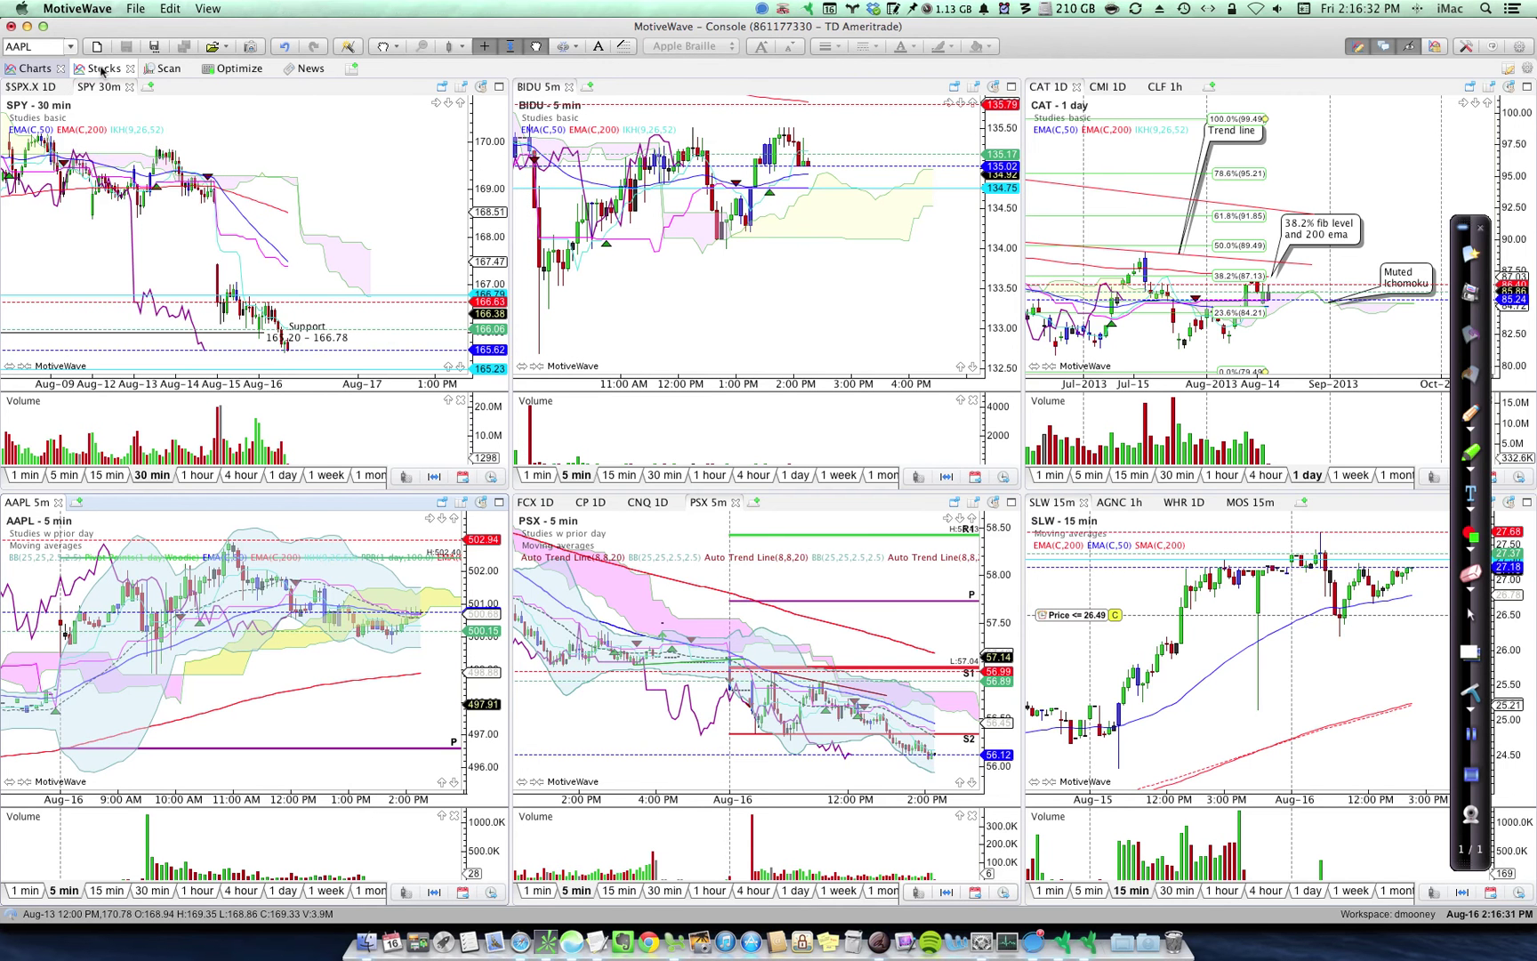
- Open the MY STOCKS watch list on the Stocks page and show it as a table
left_click(103, 70)
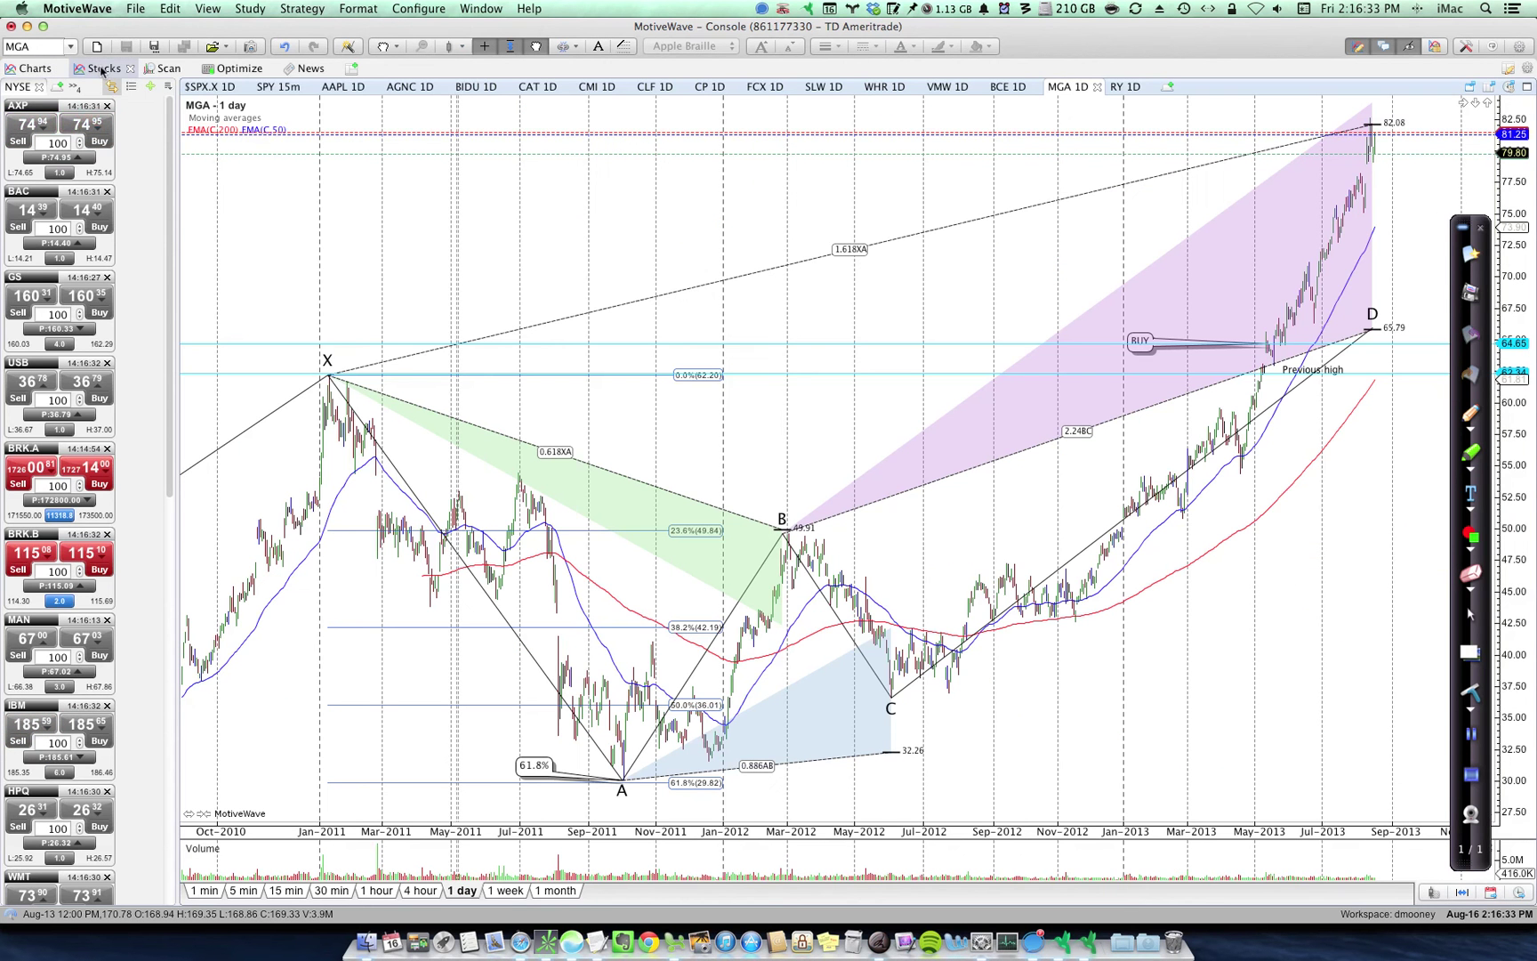
left_click(59, 87)
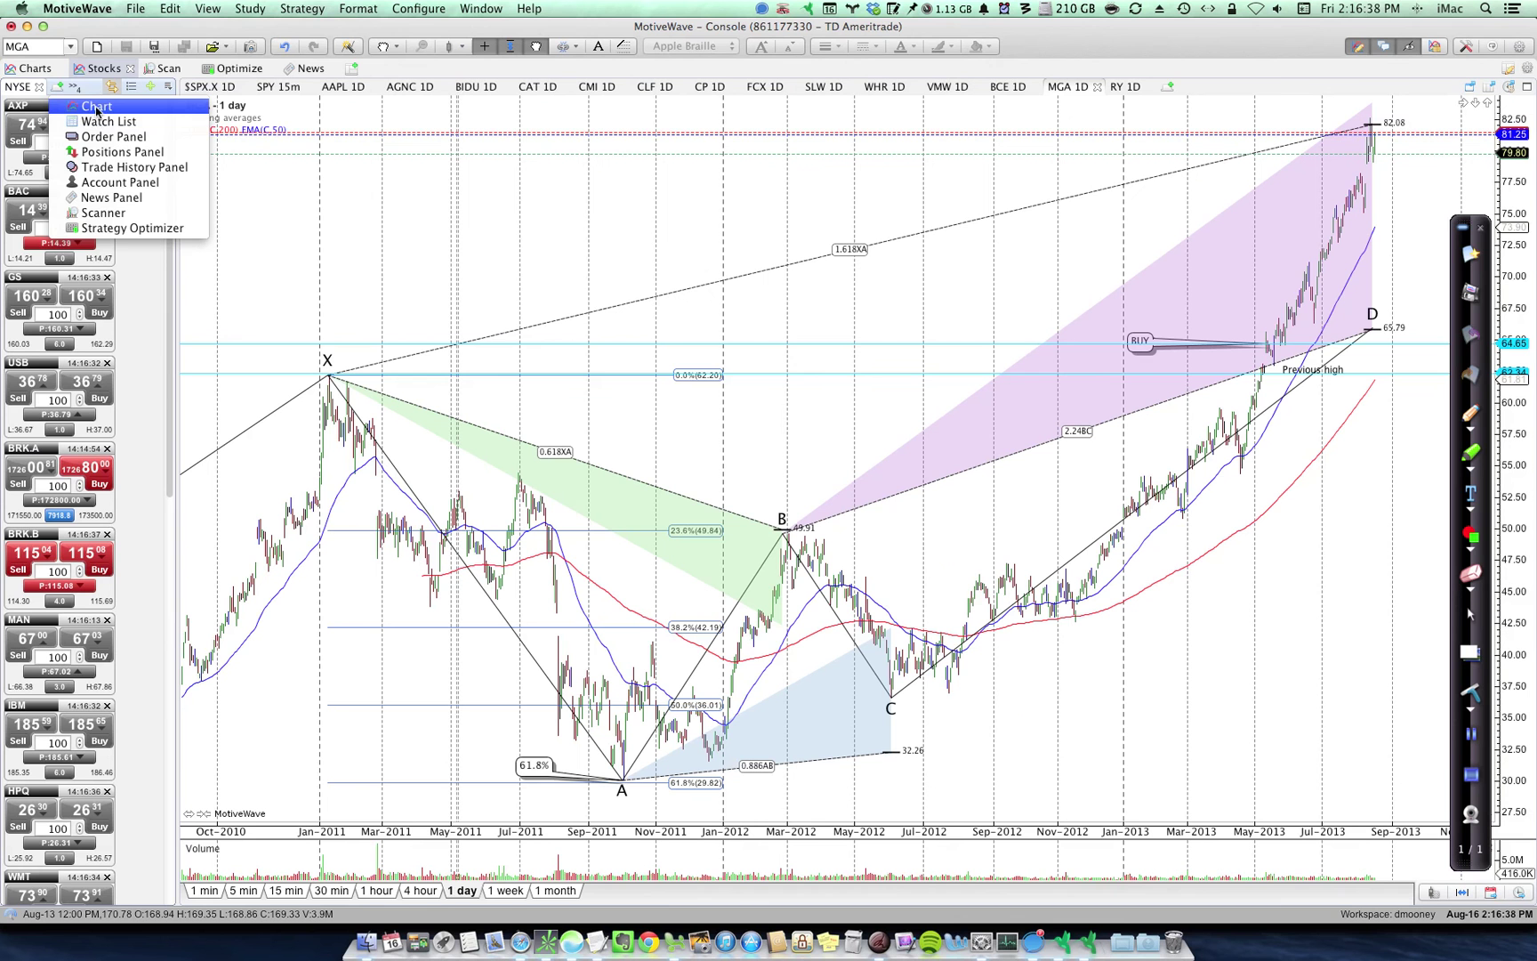
left_click(108, 122)
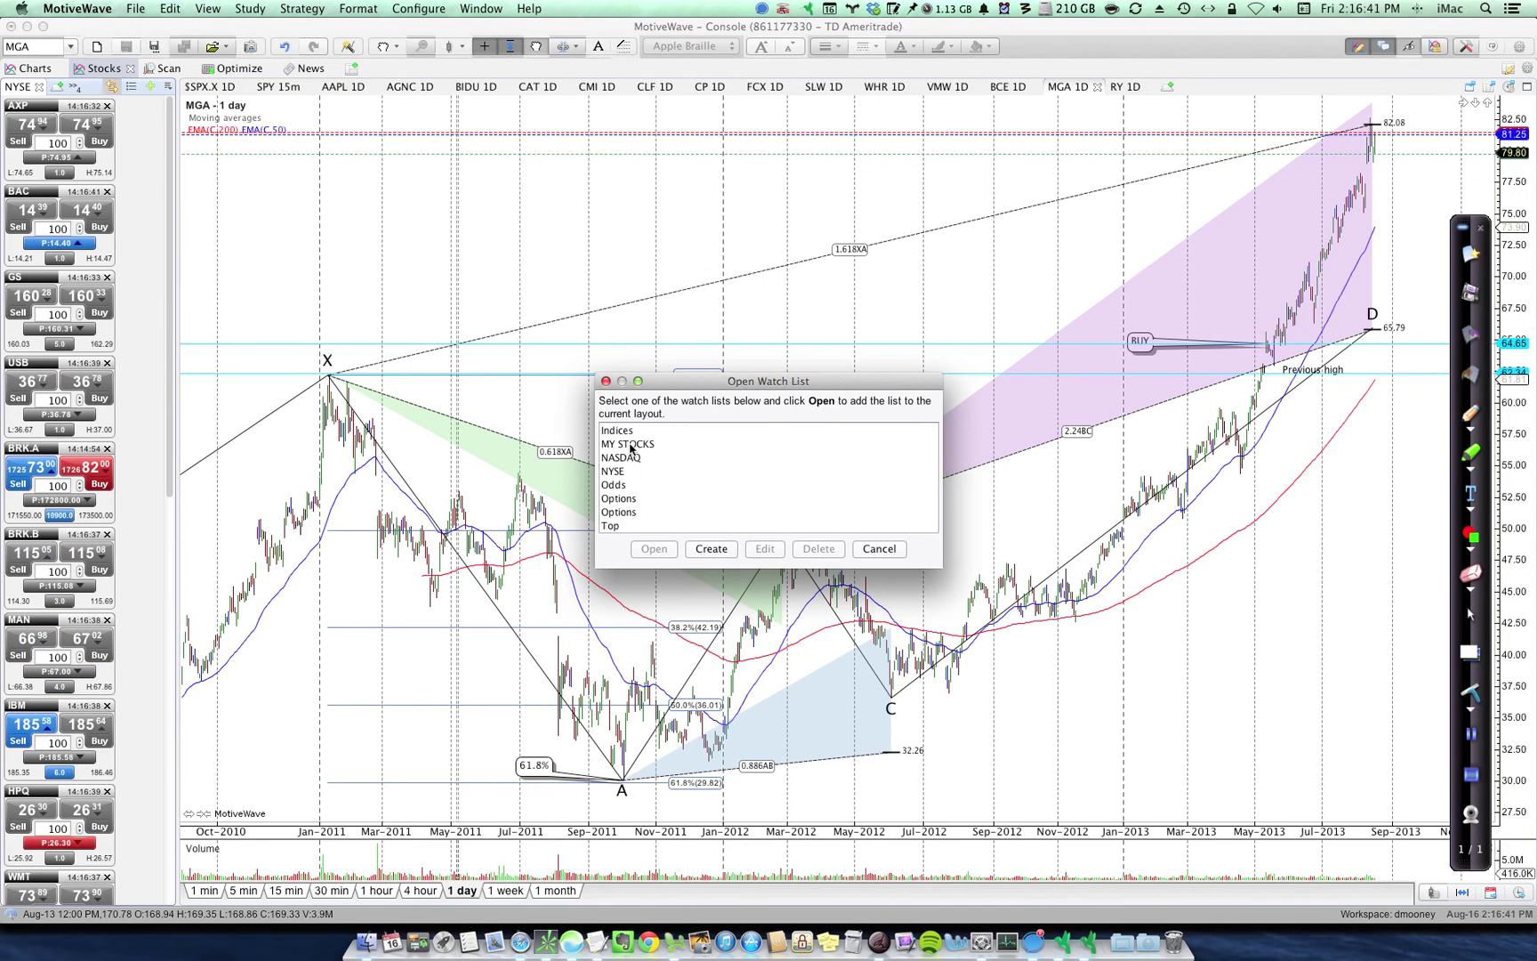
left_click(631, 443)
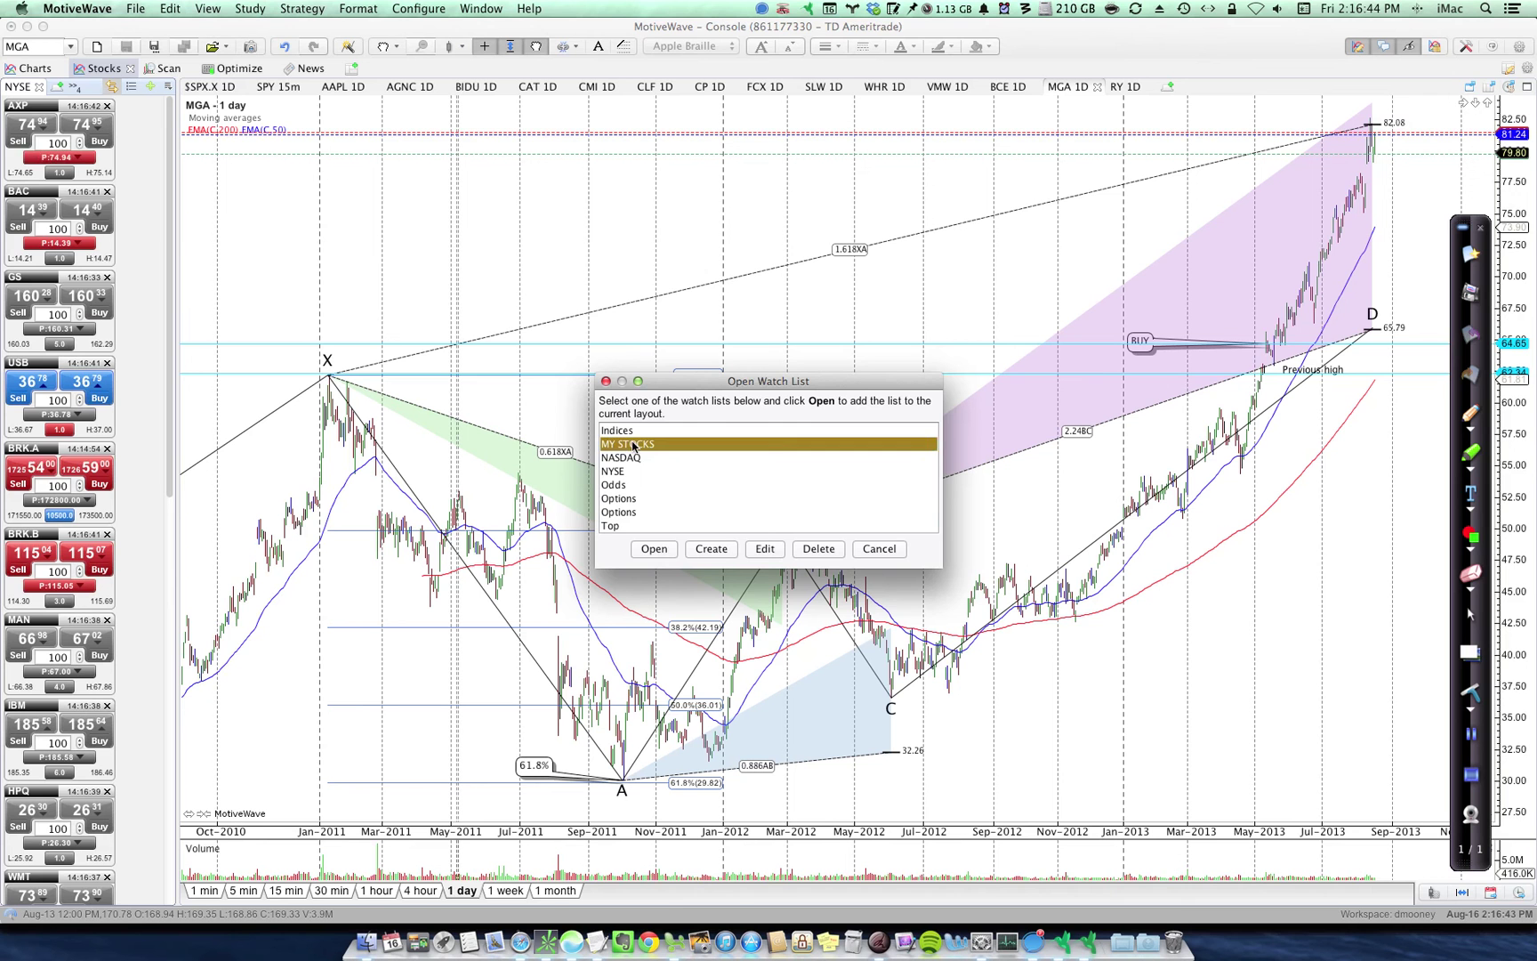
left_click(653, 549)
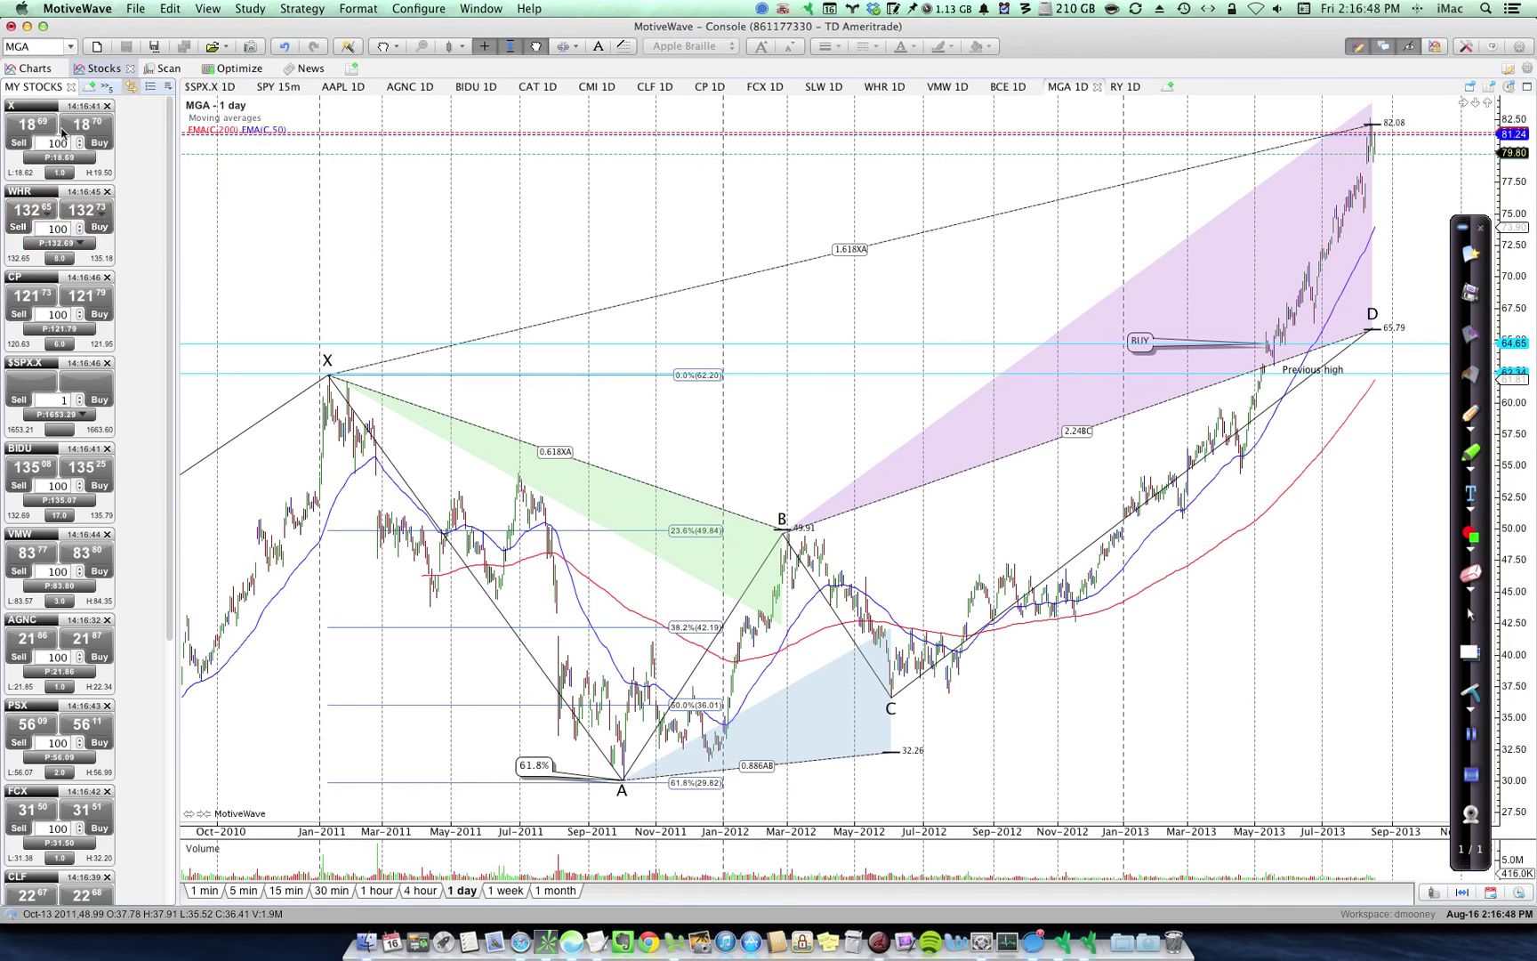
left_click(154, 89)
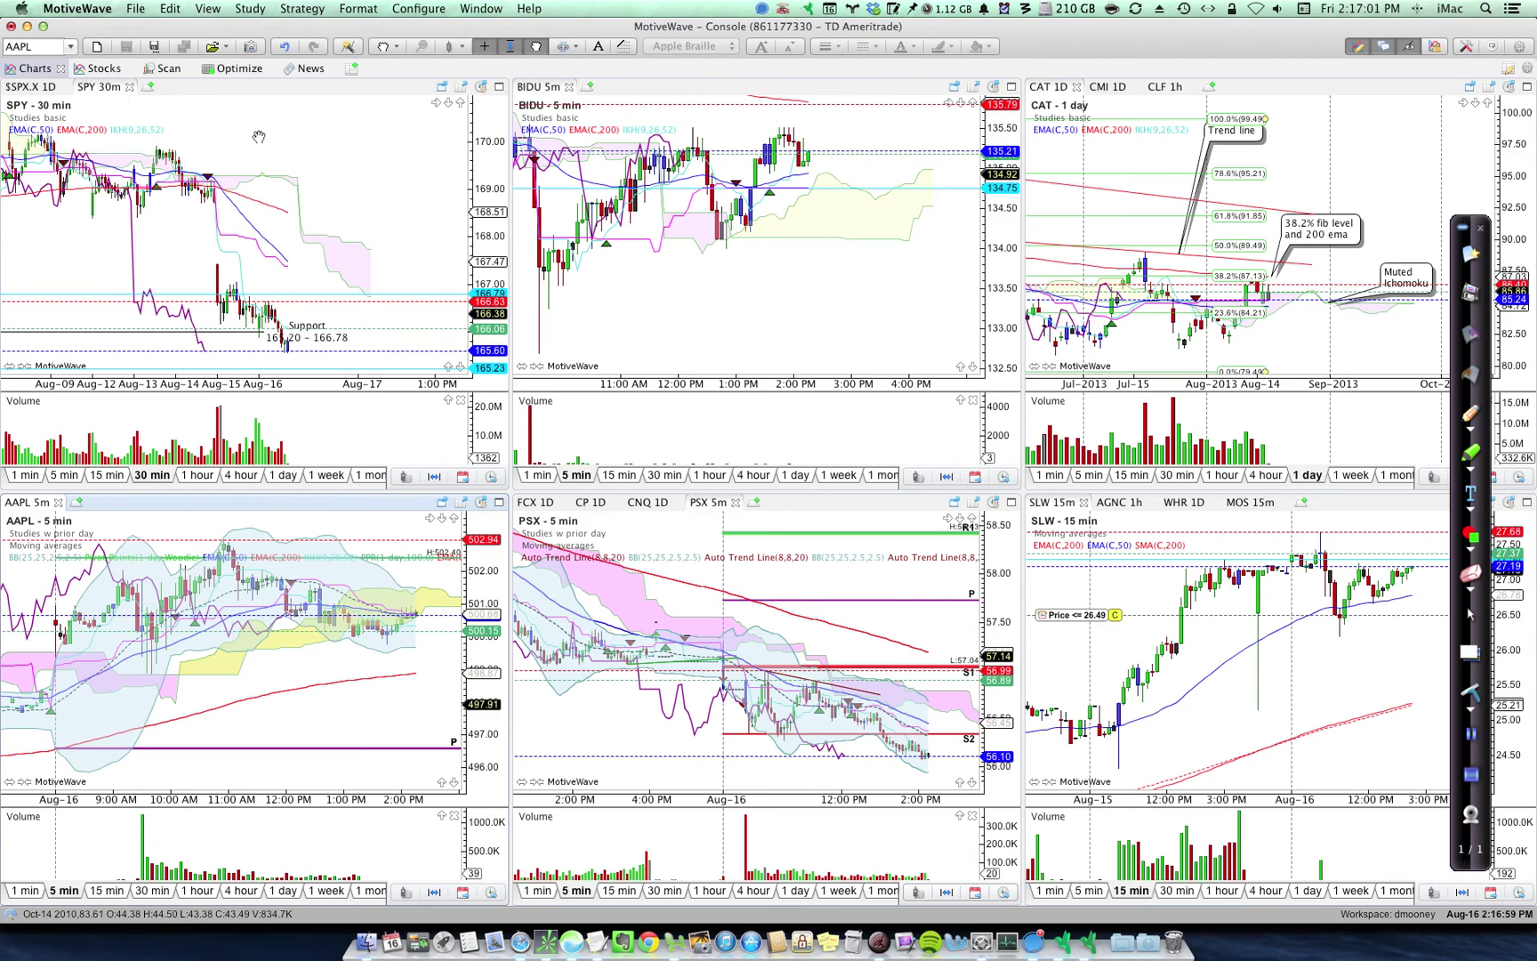
- Return to the Charts page, view the SPY 30-minute chart maximized, and restore the multi-chart layout
left_click(35, 69)
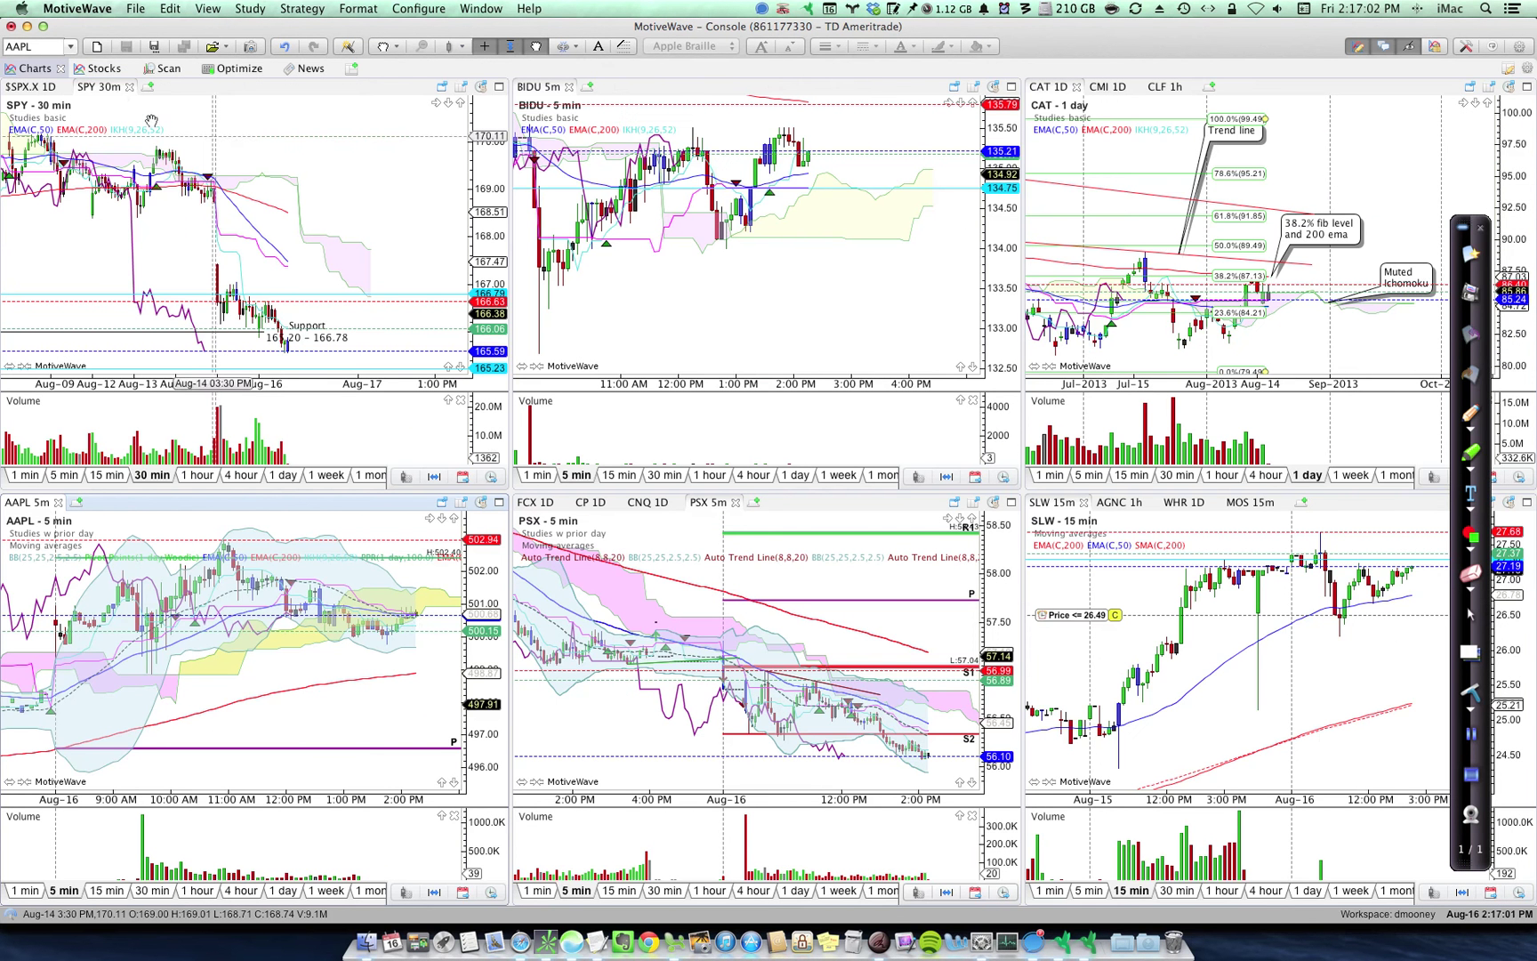
left_click(499, 87)
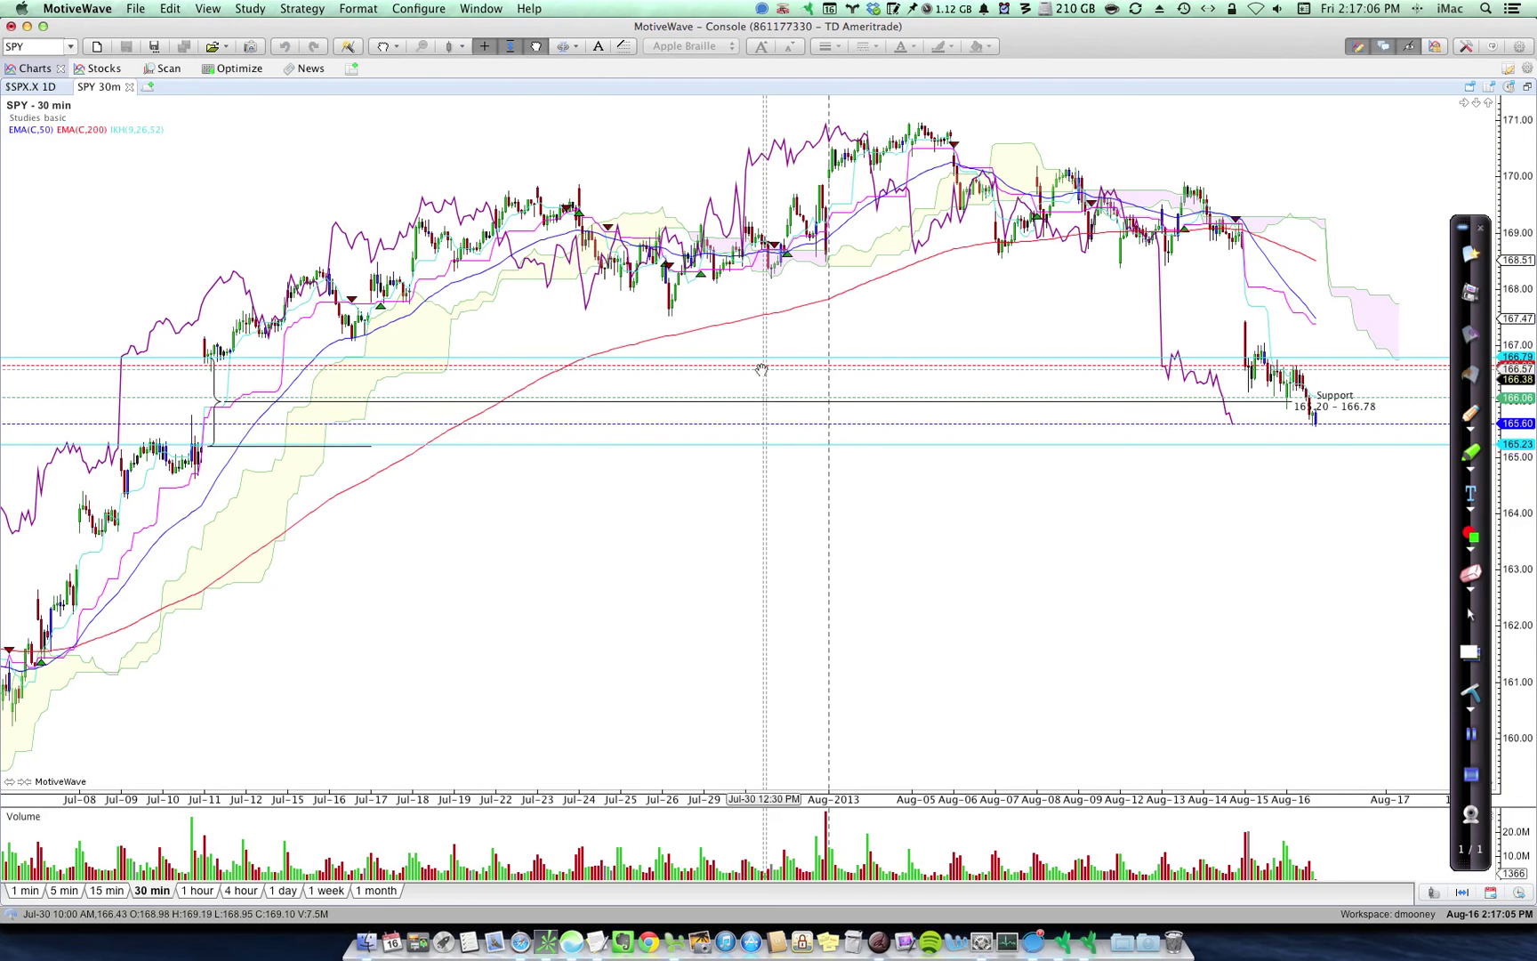
left_click(1527, 86)
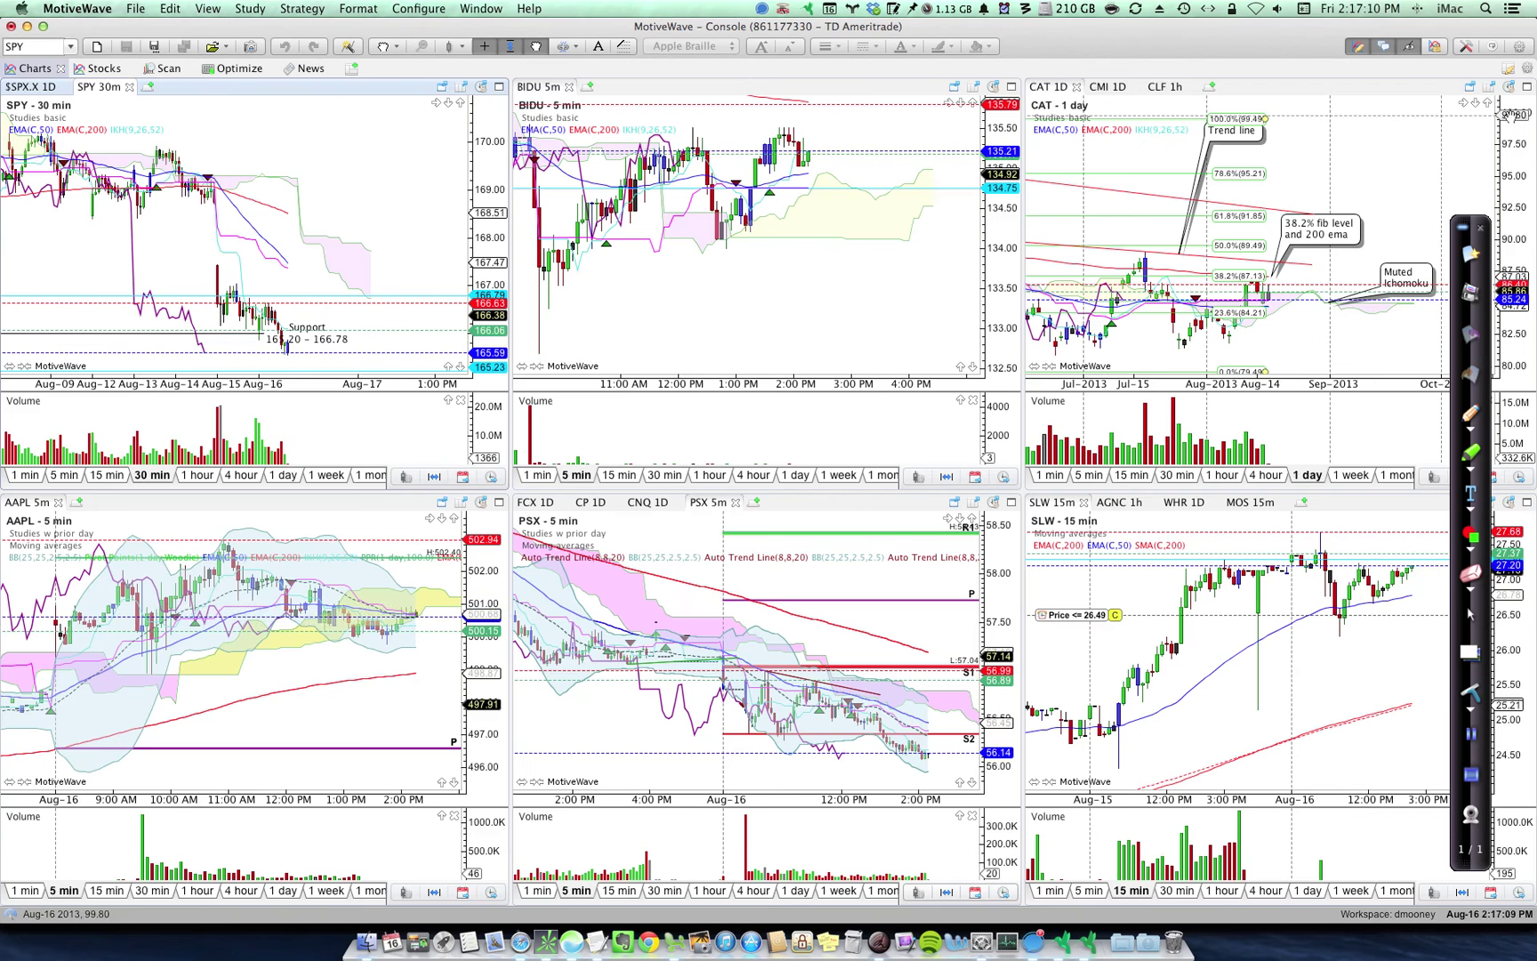
- Go back to the Stocks page and review which columns can be shown in the MY STOCKS watch list
left_click(105, 70)
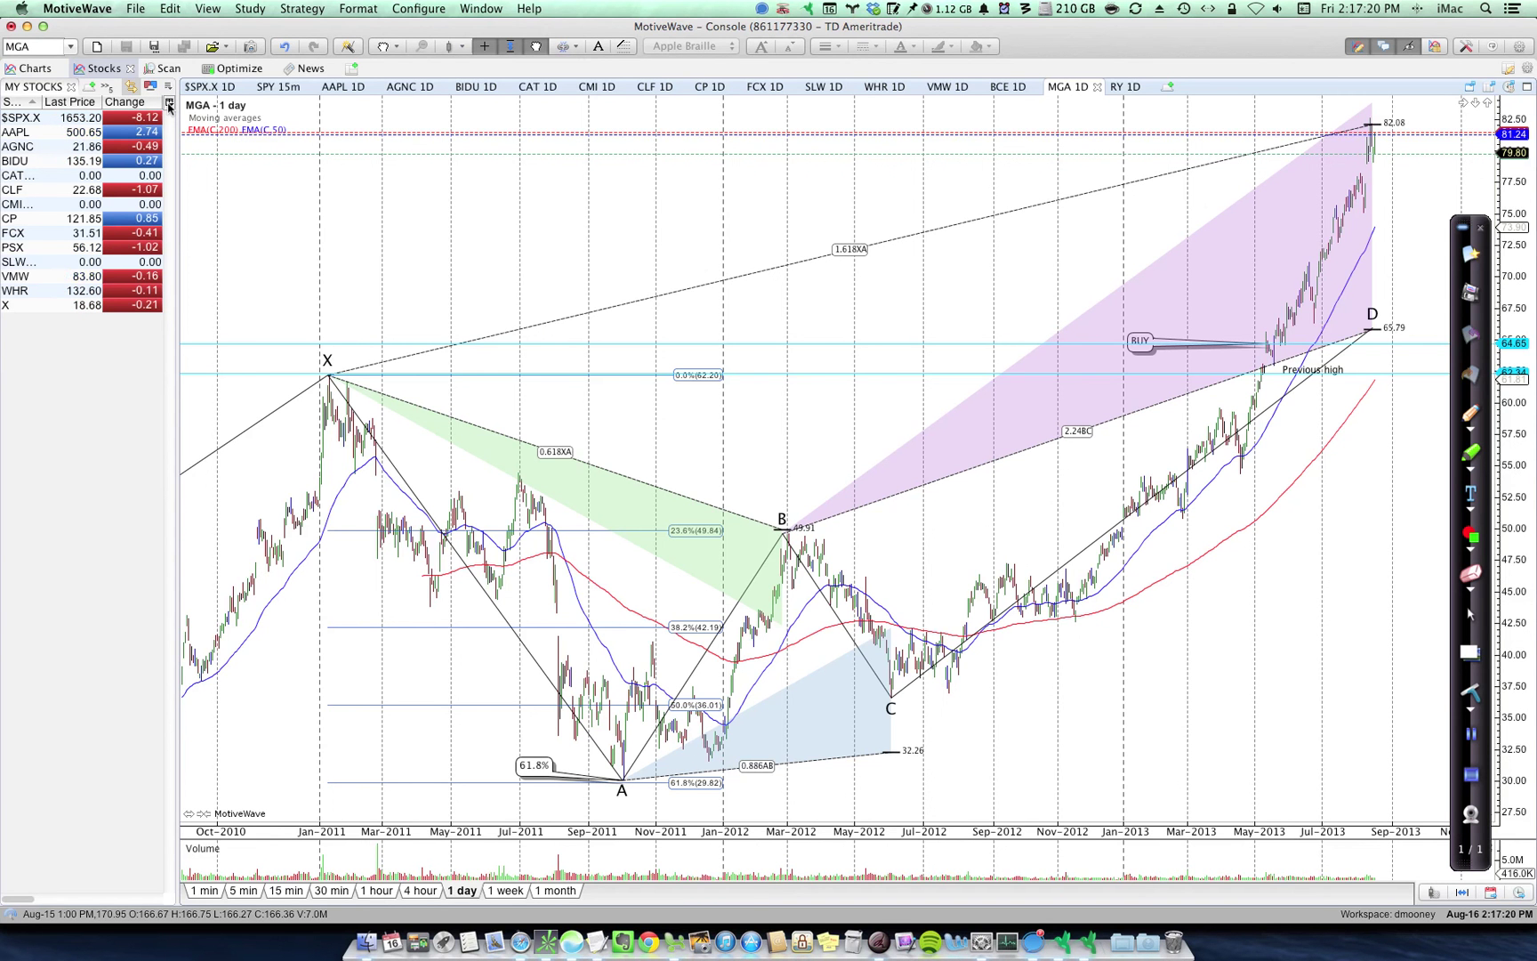
left_click(169, 106)
left_click(169, 106)
left_click(169, 106)
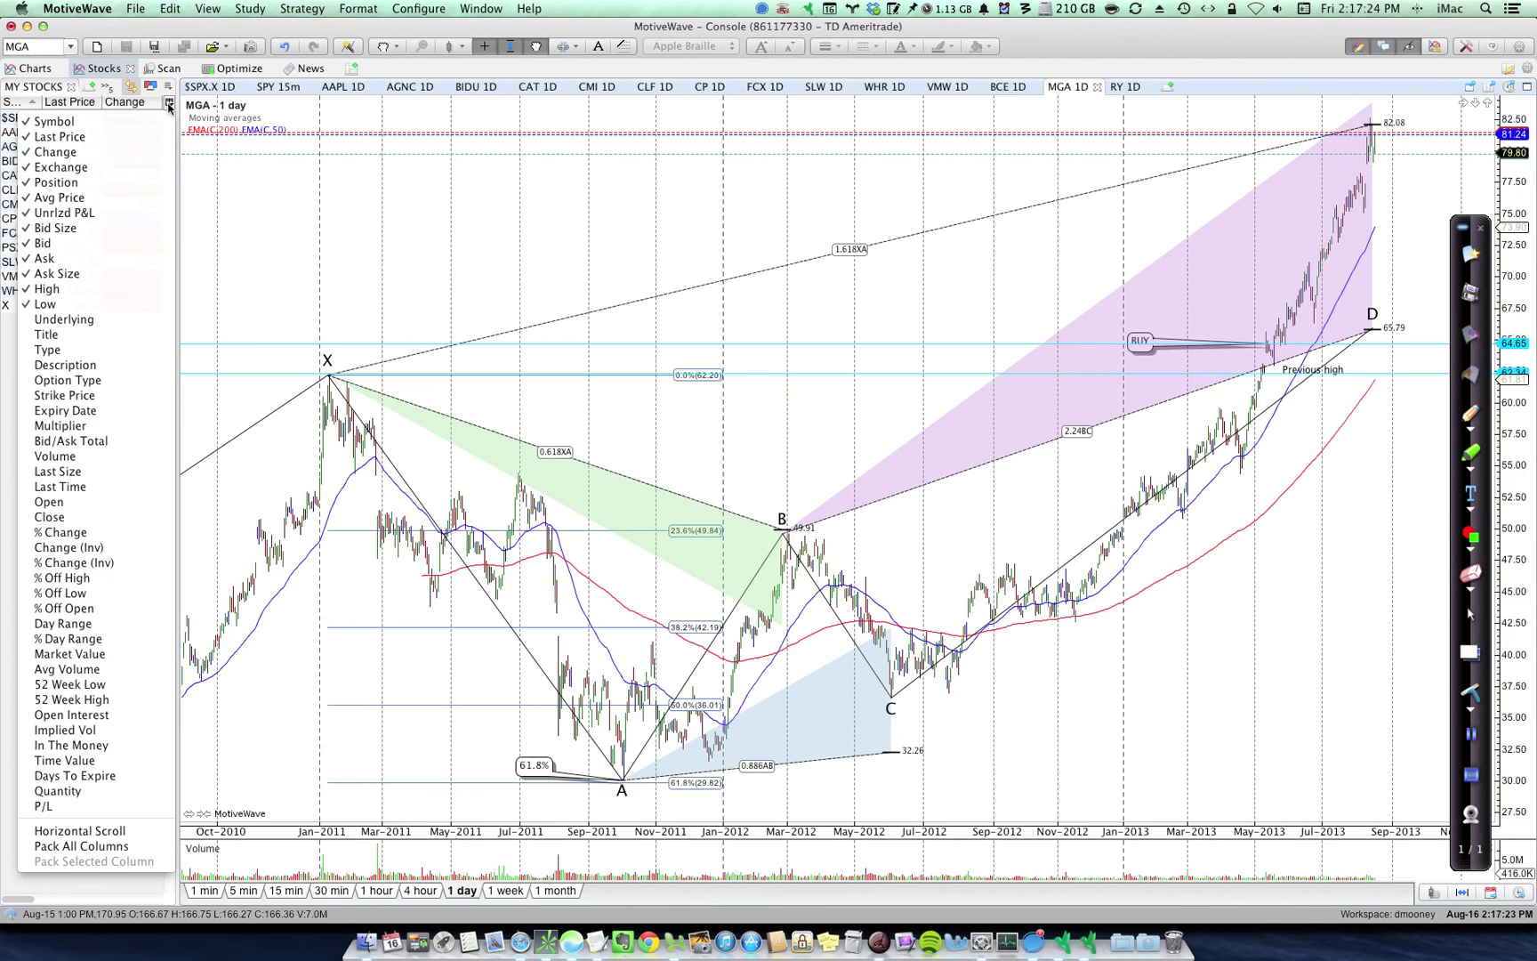
left_click(169, 105)
left_click(169, 106)
left_click(170, 105)
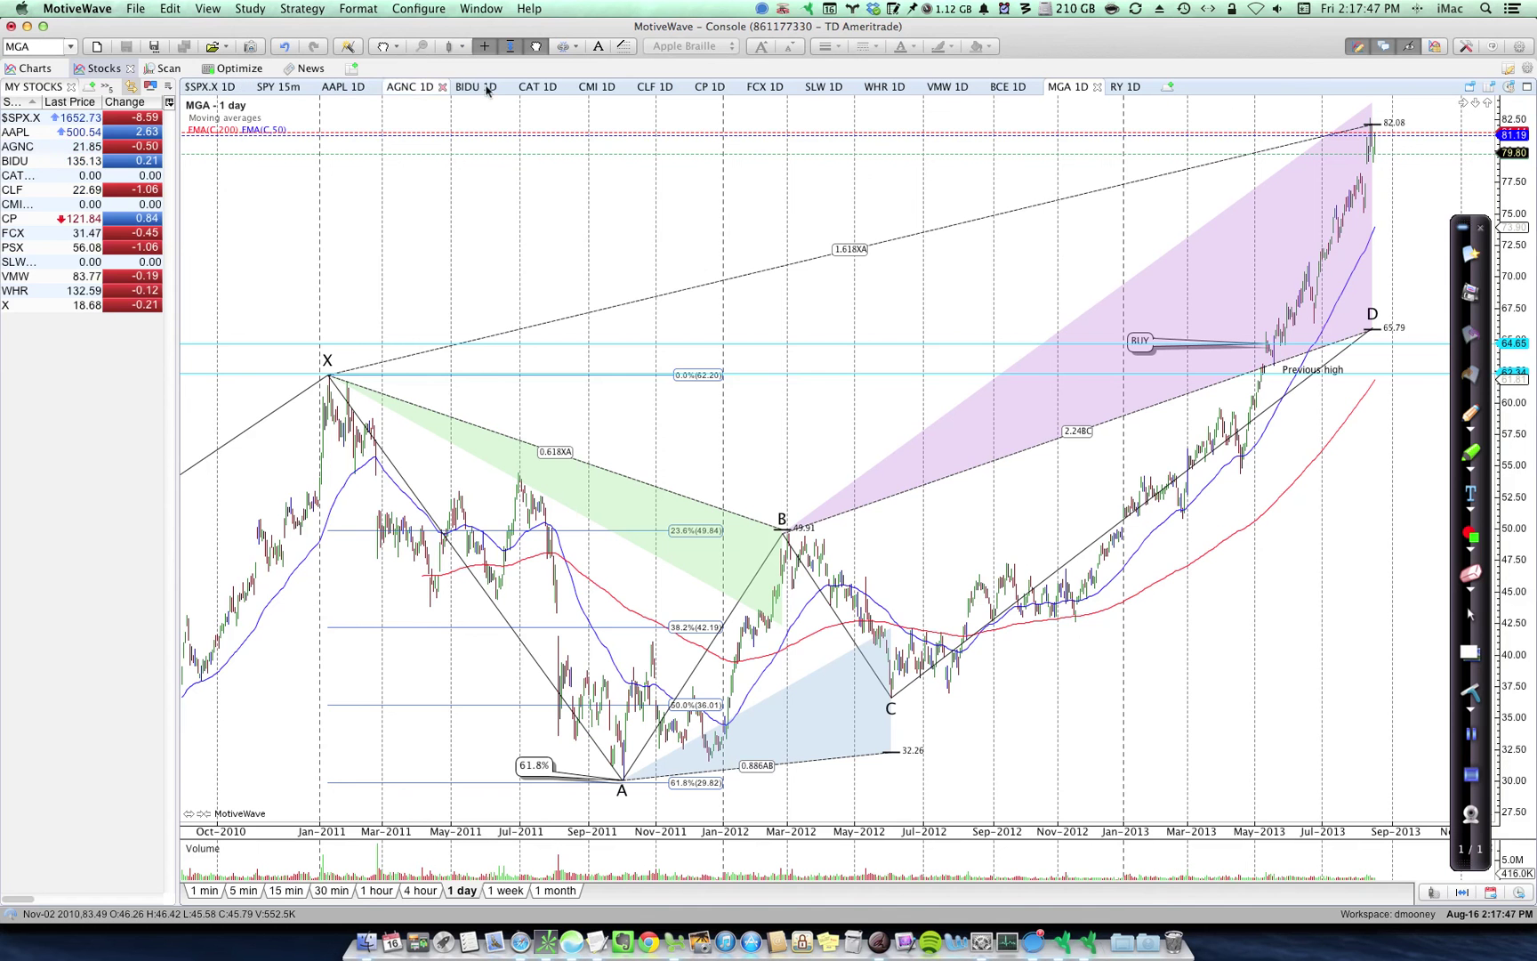
left_click(481, 9)
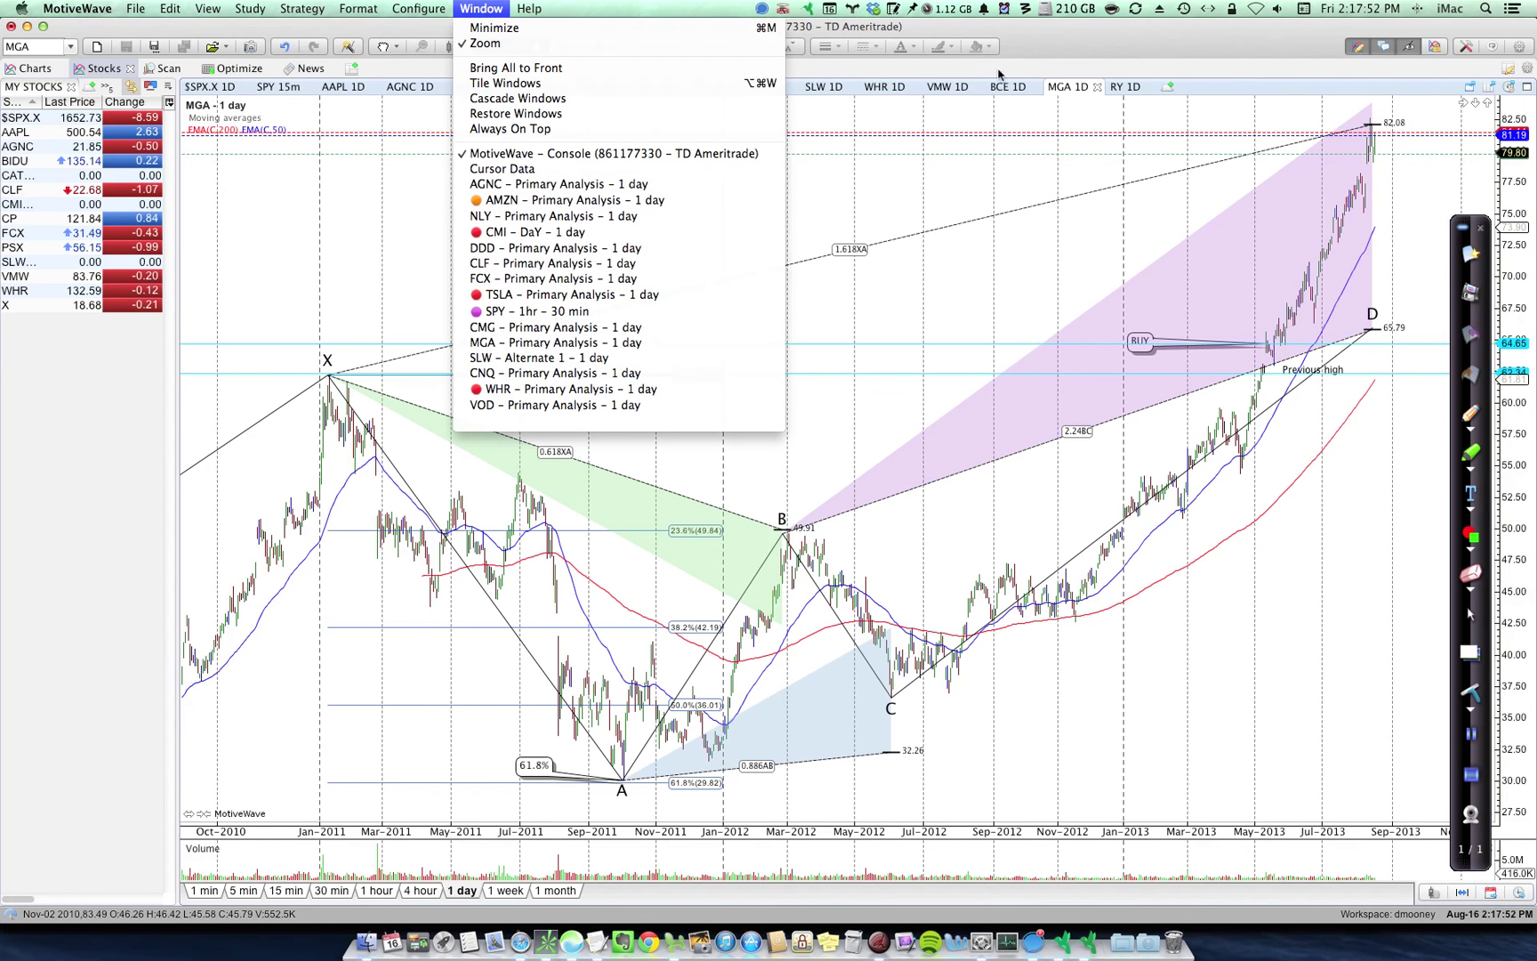
left_click(832, 104)
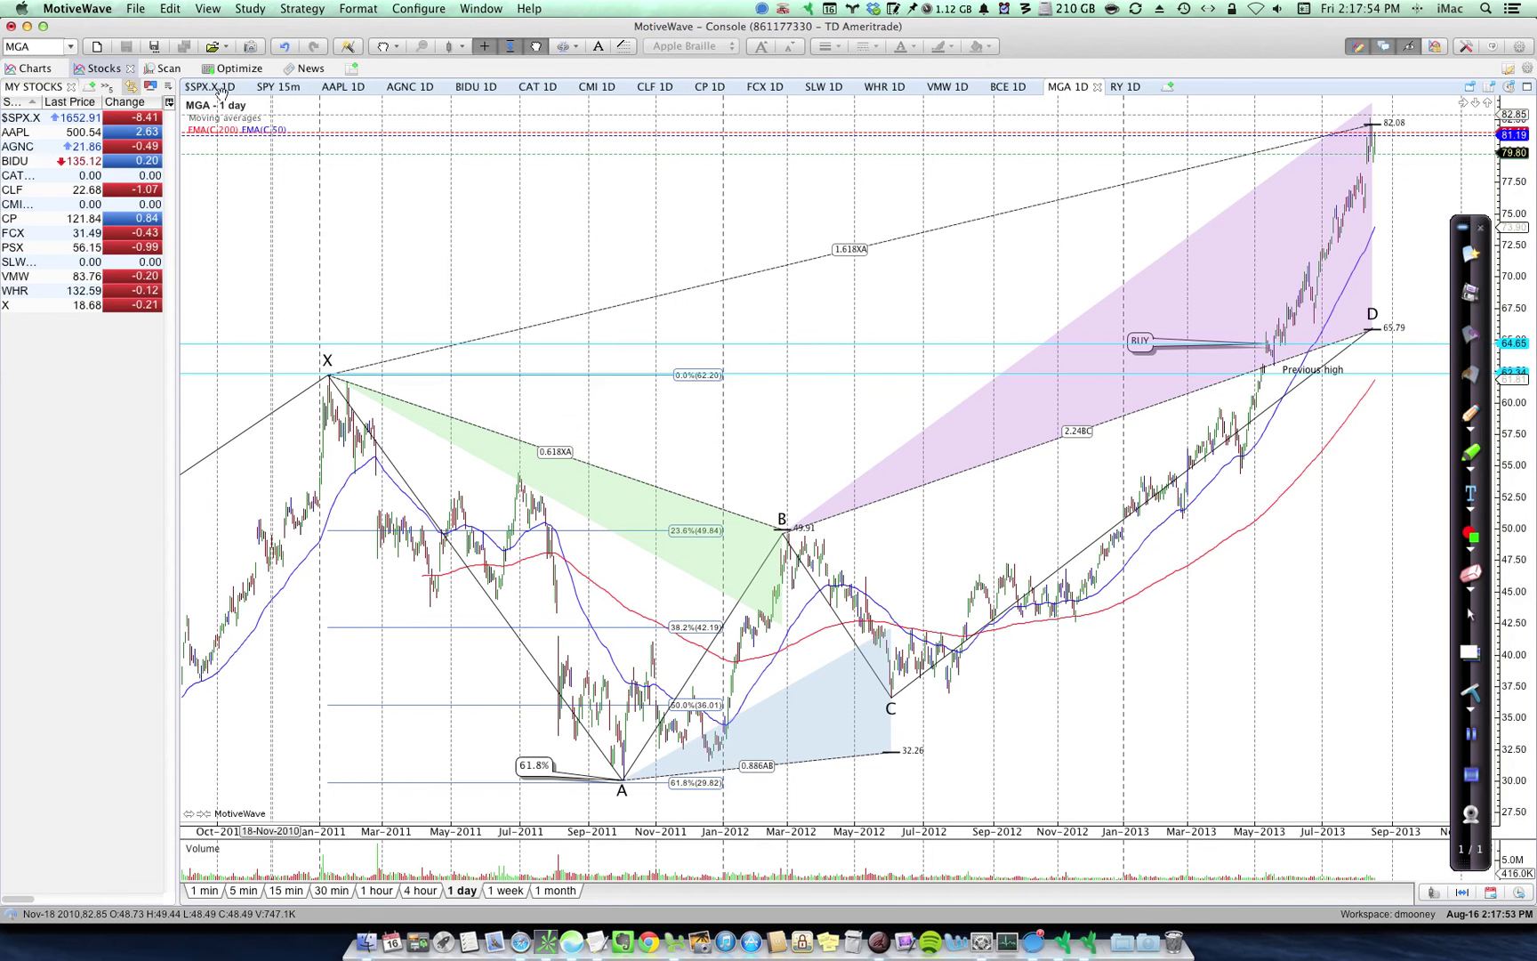
- View the $SPX.X, SPY, AAPL and AGNC charts on the Stocks page one after another
left_click(212, 88)
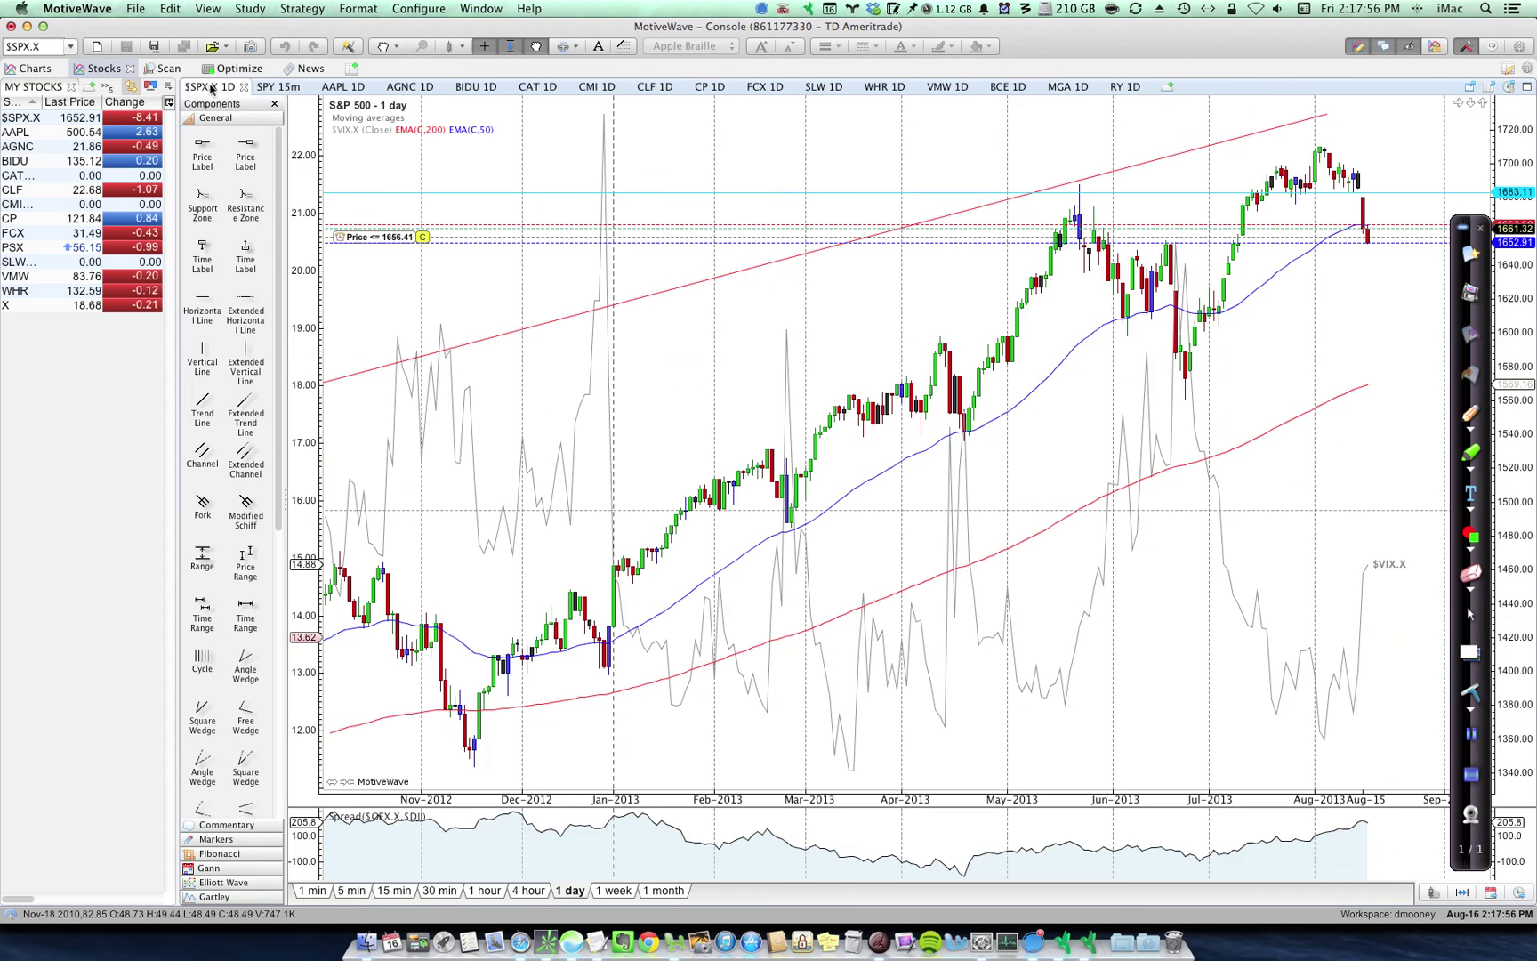
left_click(276, 88)
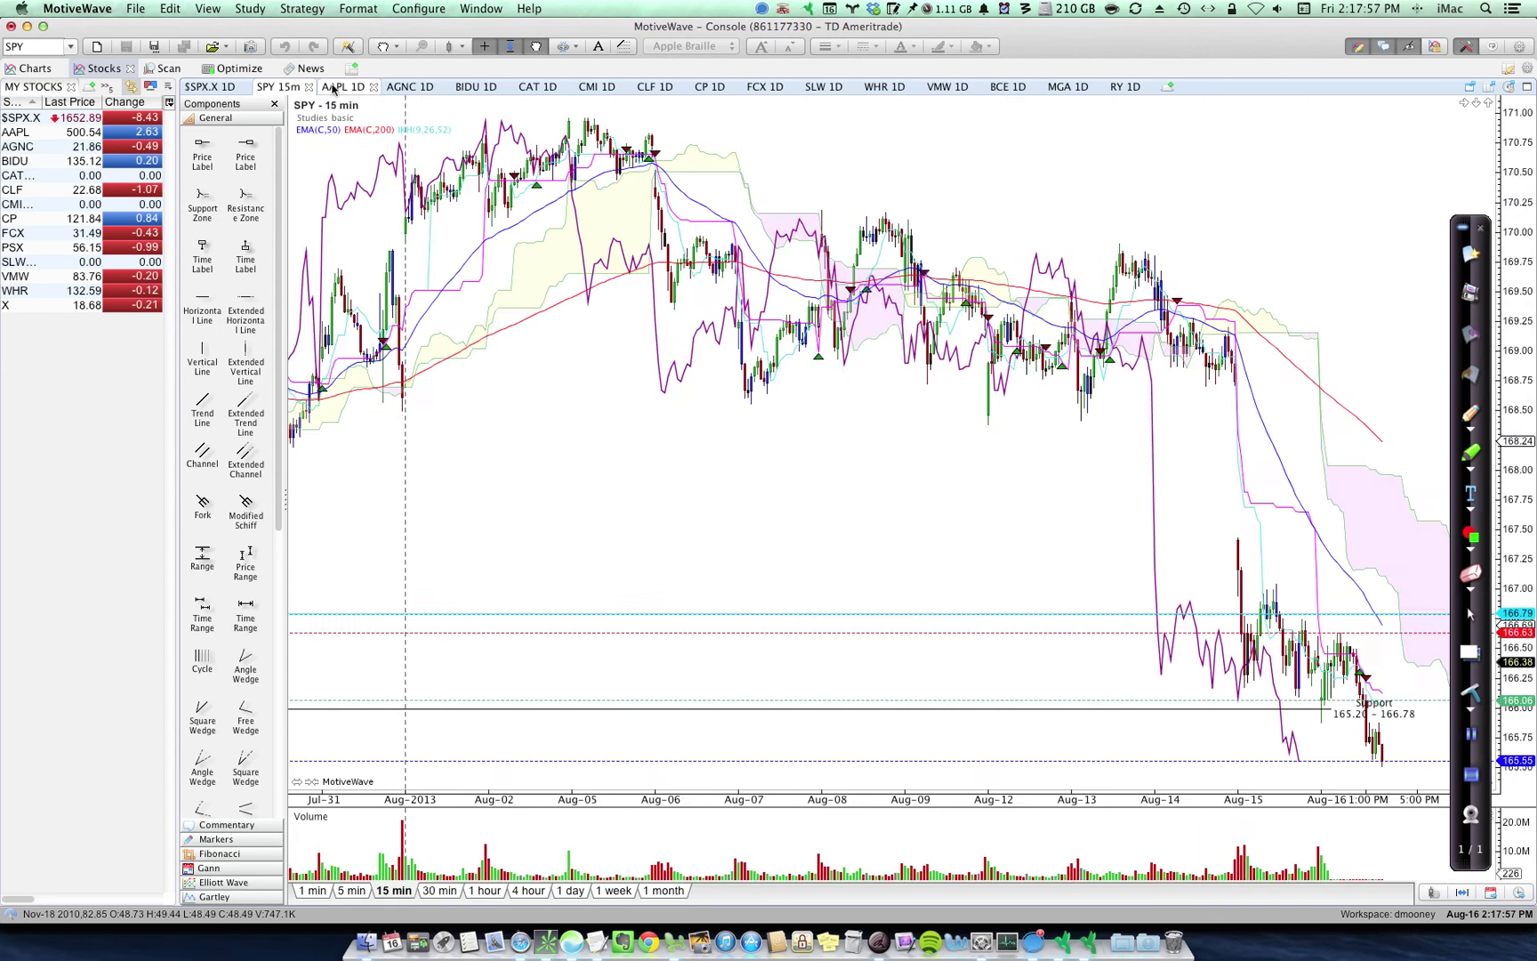
left_click(344, 87)
left_click(409, 88)
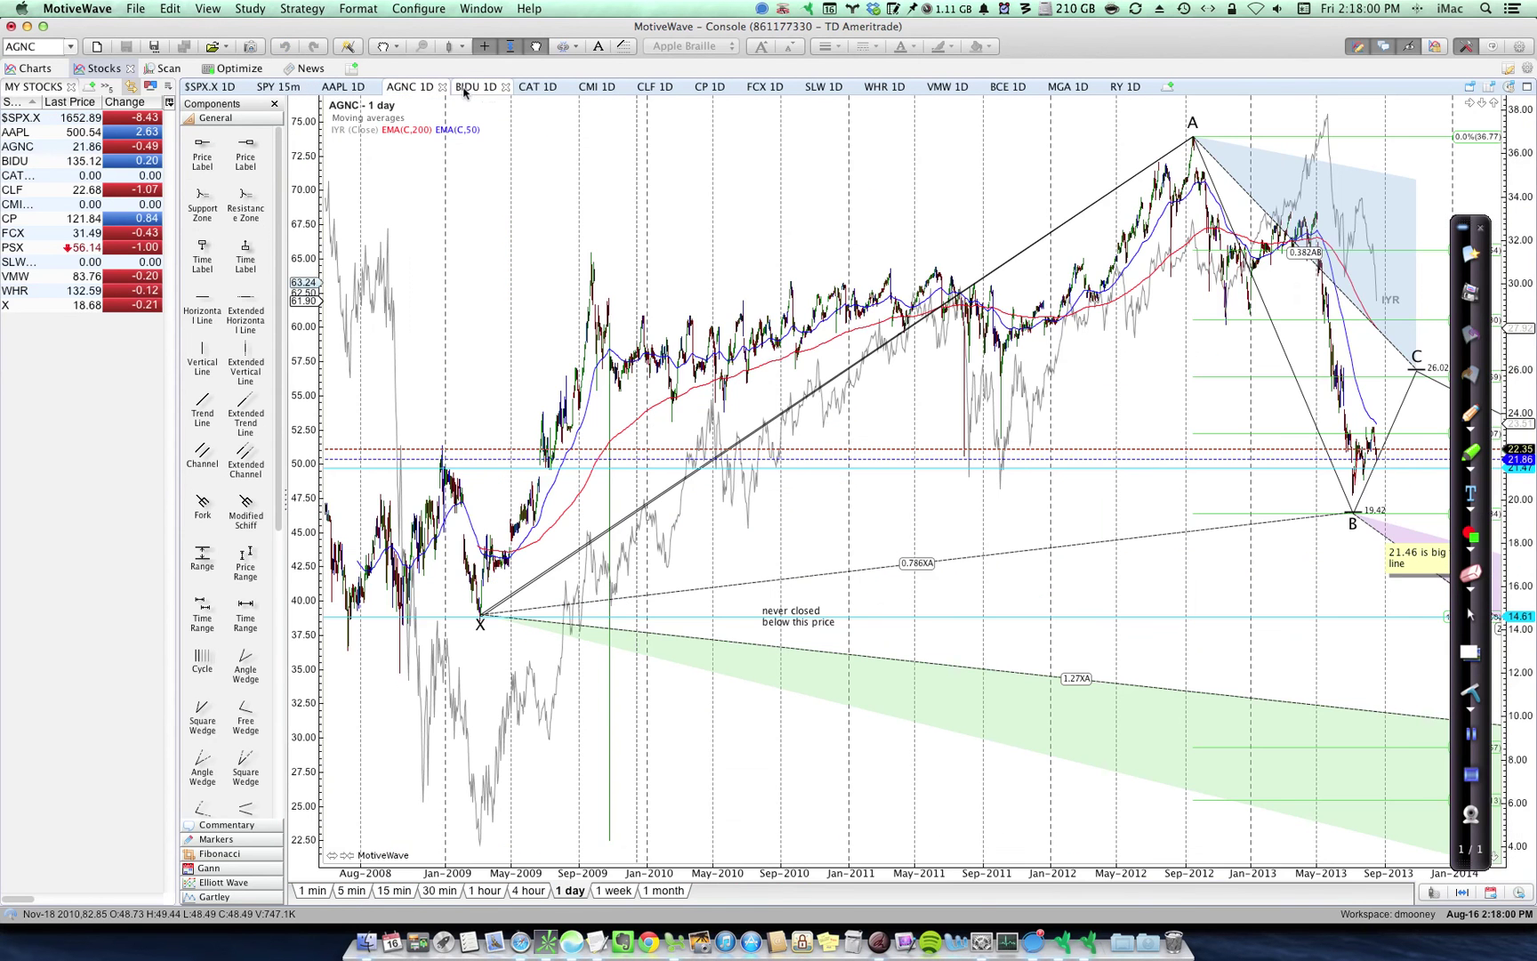
- Create an empty analysis named weekly for the BIDU chart and set its bar size to 1 week
left_click(469, 88)
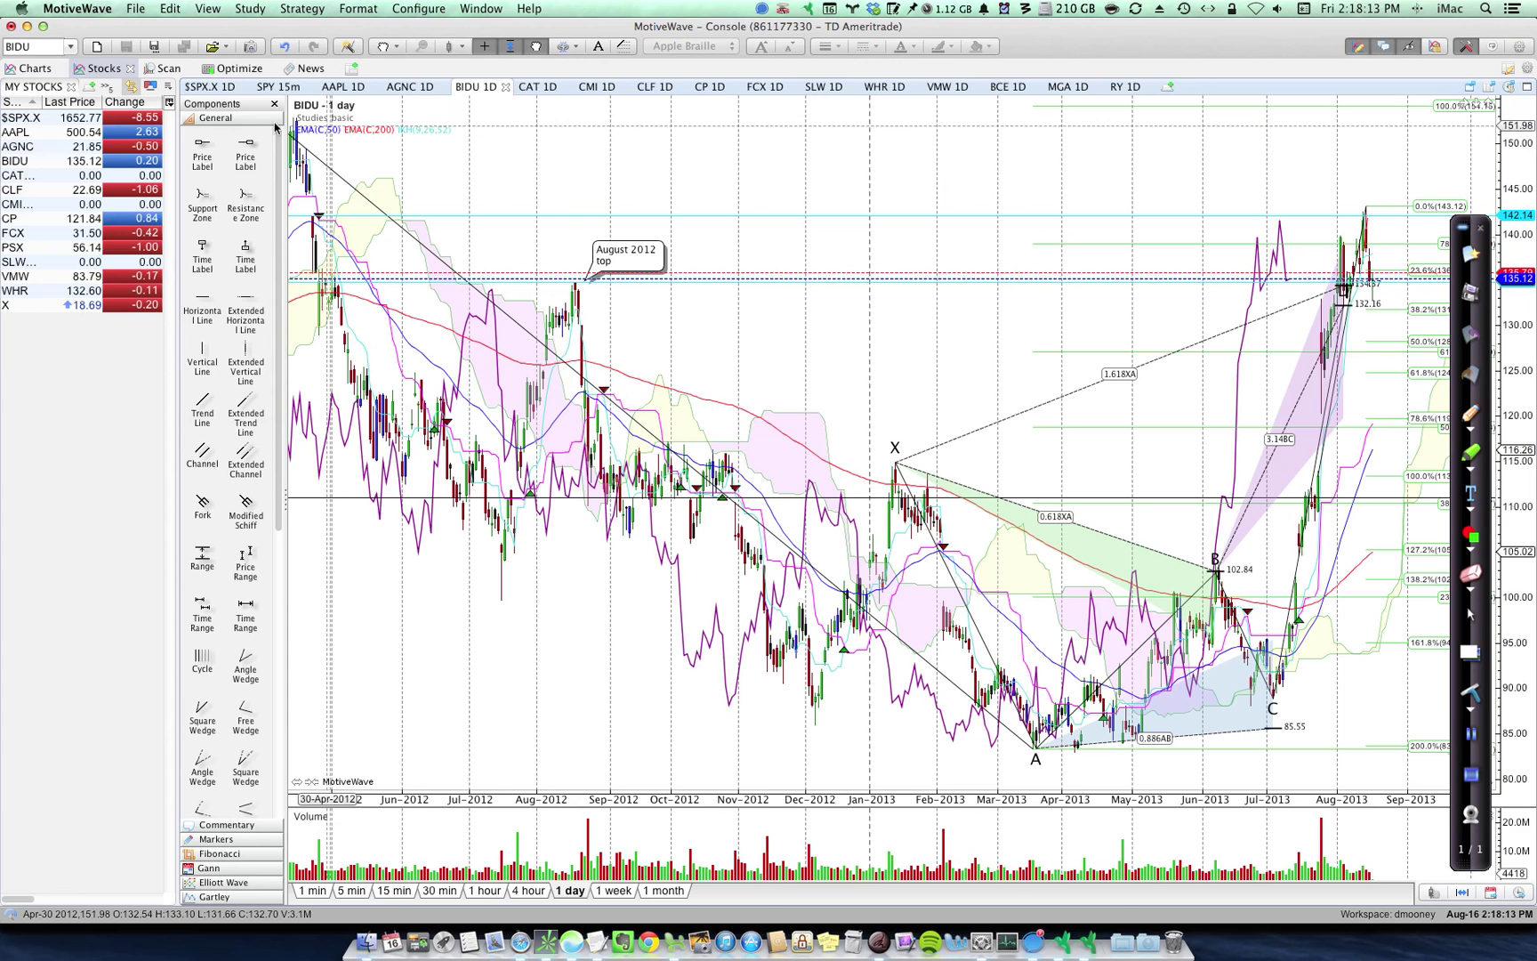
left_click(96, 51)
type("weekly")
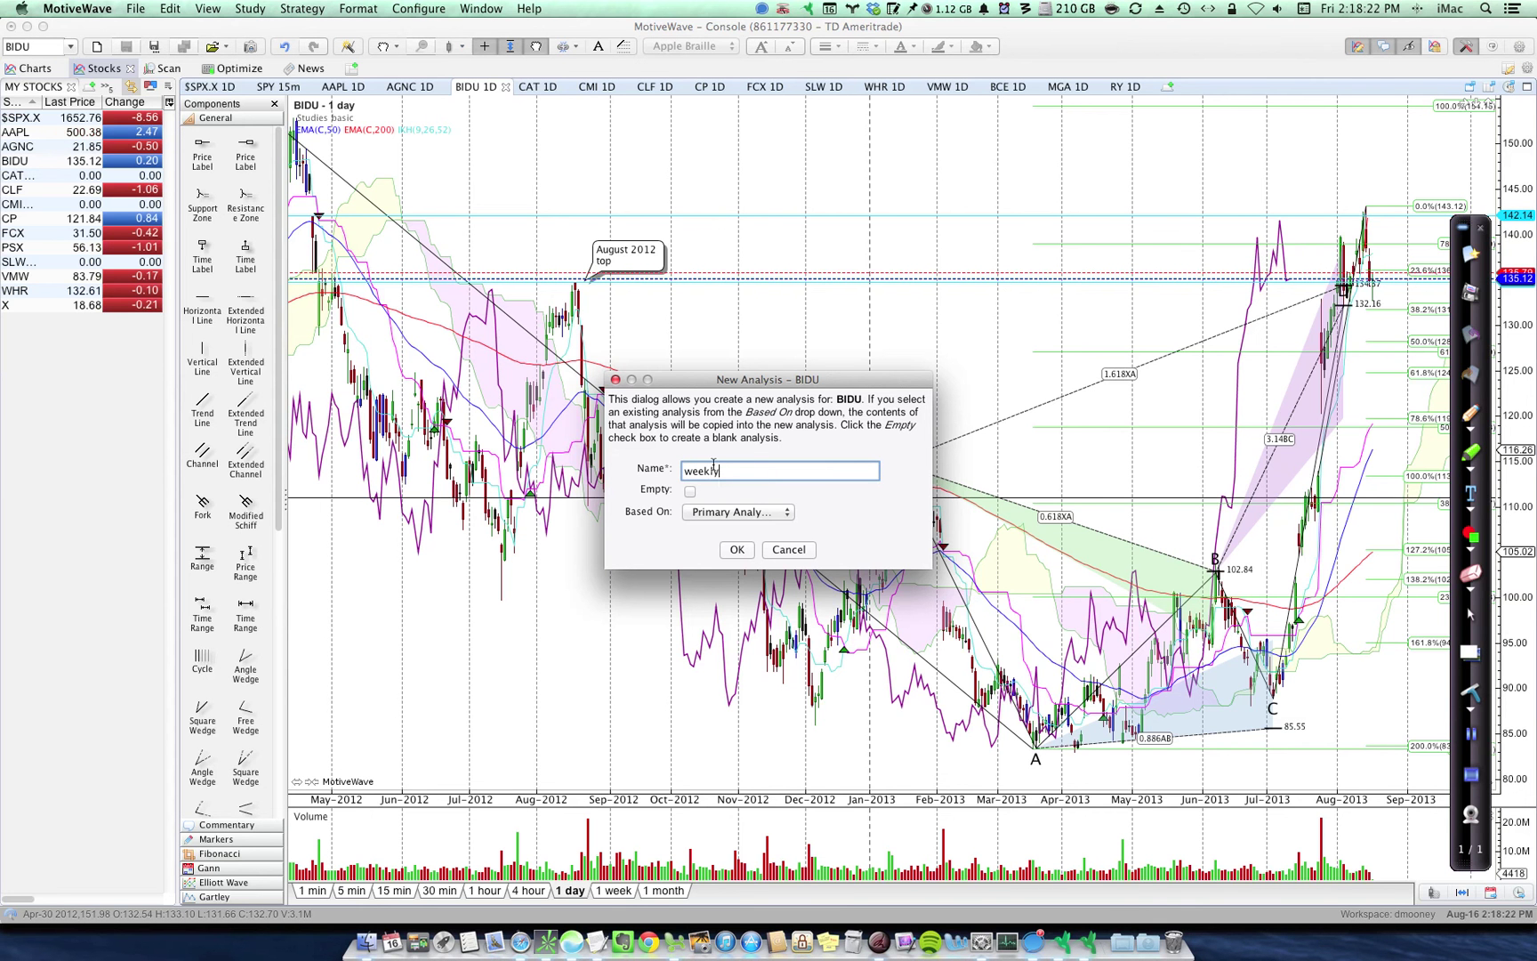
left_click(690, 492)
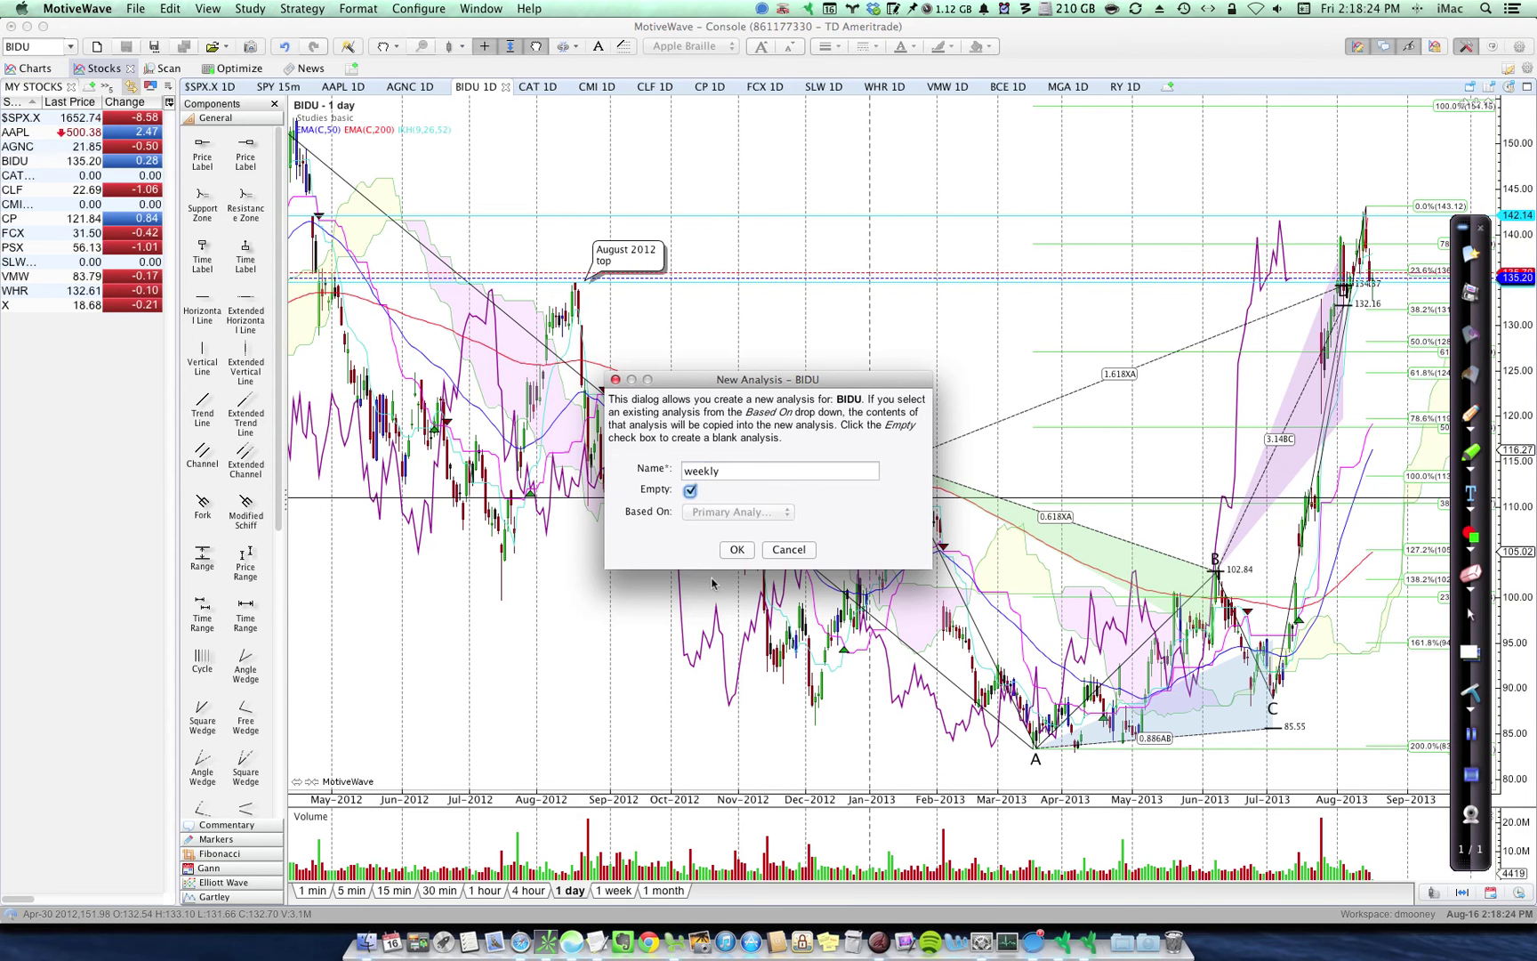
left_click(735, 553)
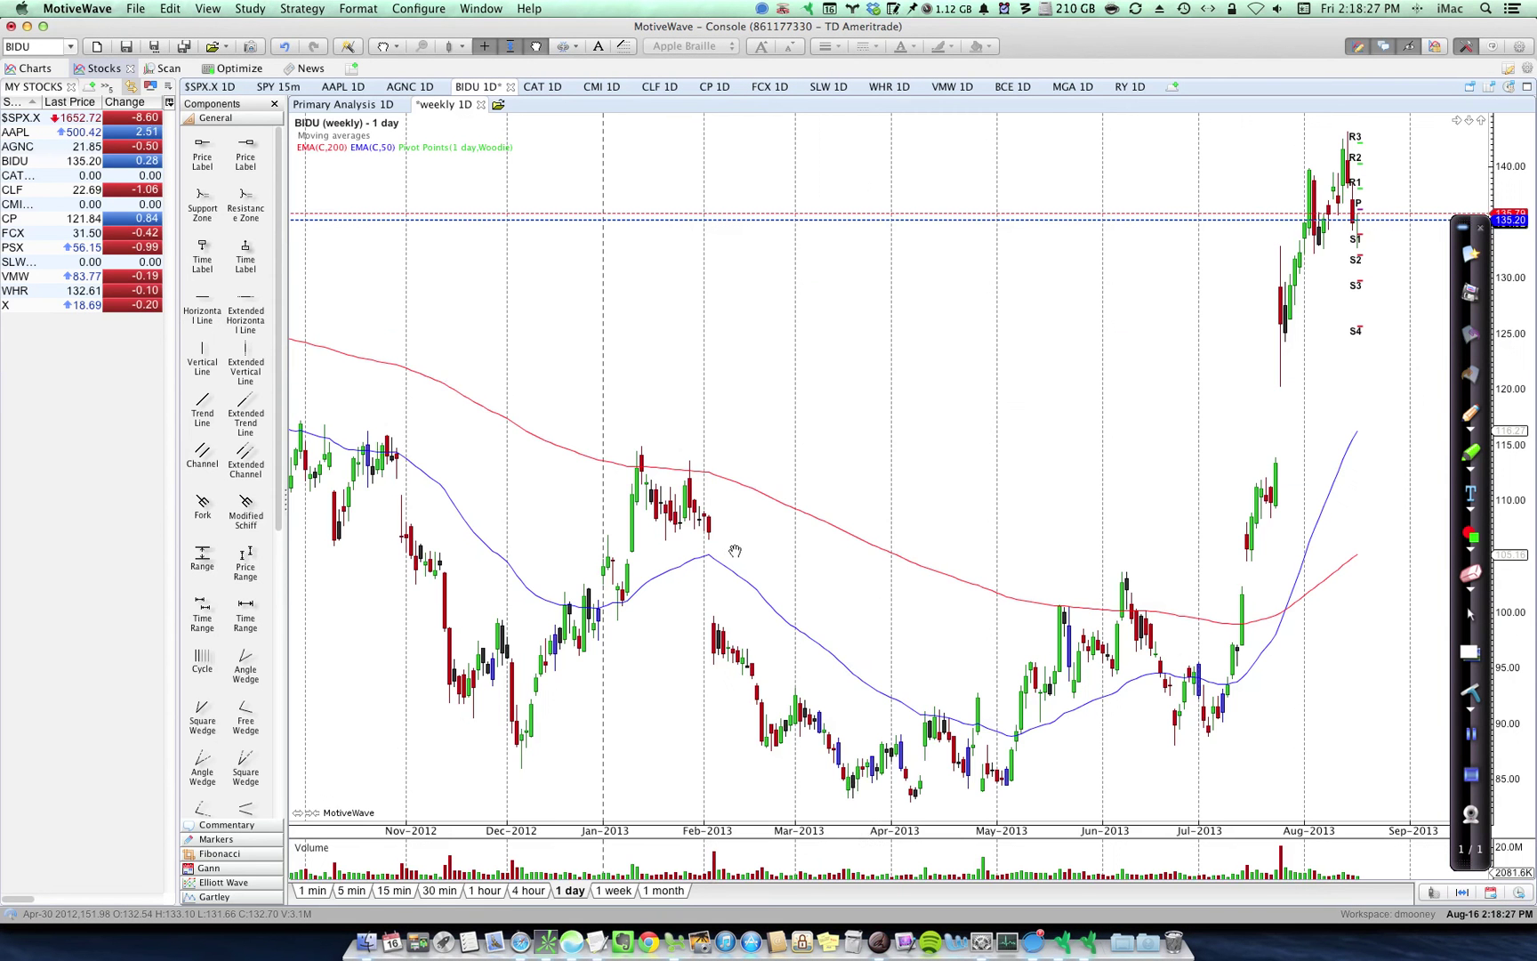
left_click(613, 890)
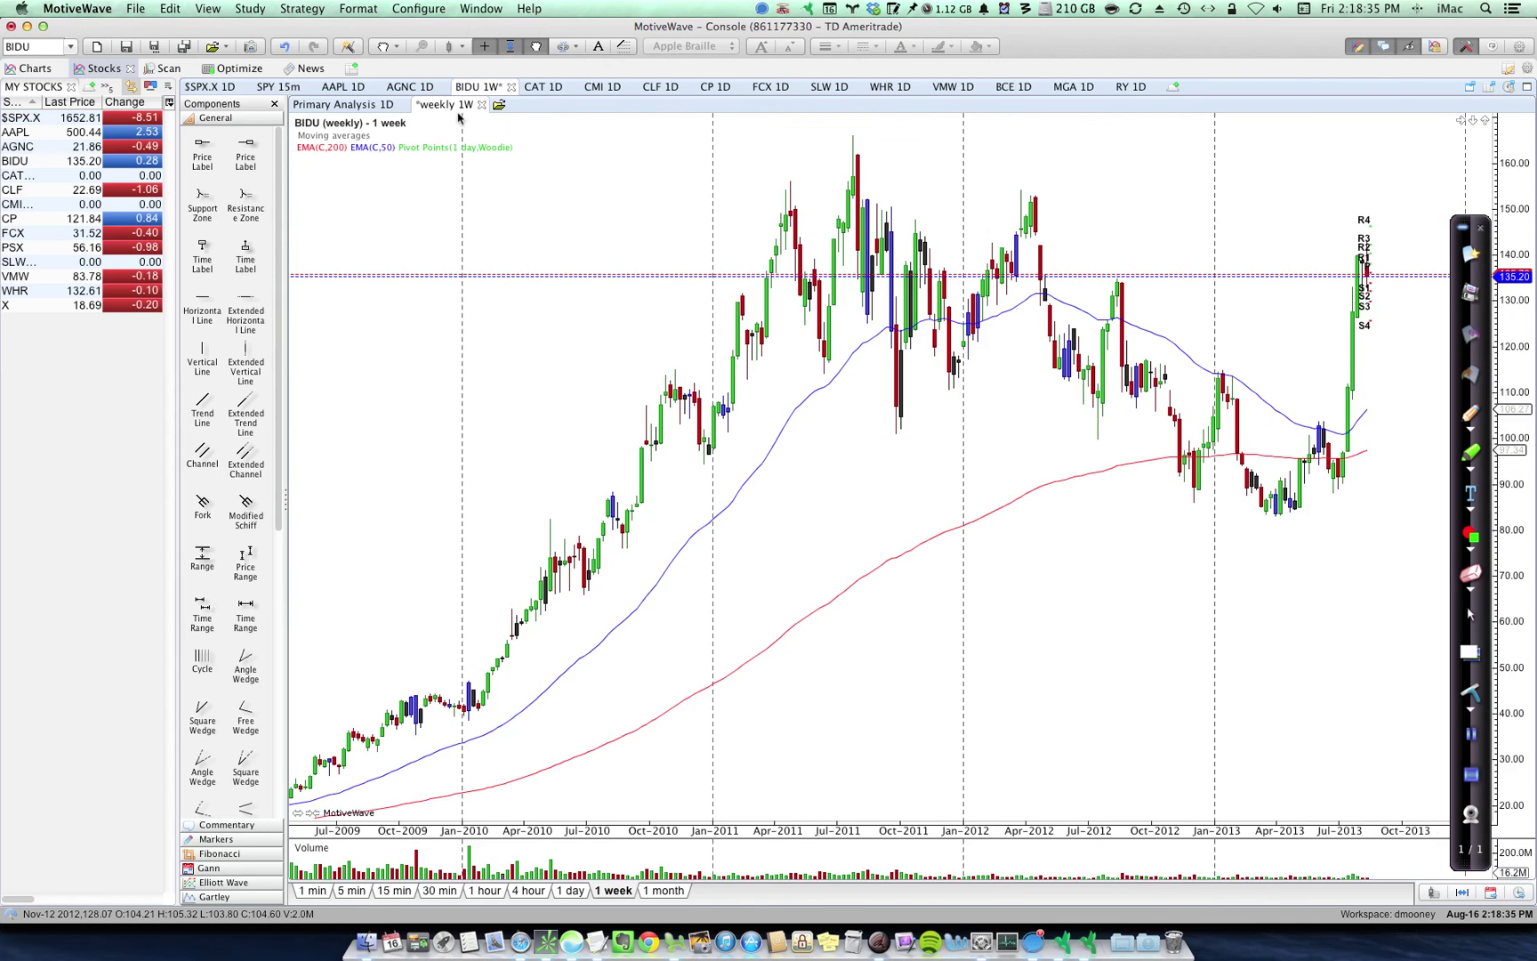
- Switch BIDU back to its Primary Analysis and view the CAT and WHR daily charts
left_click(339, 107)
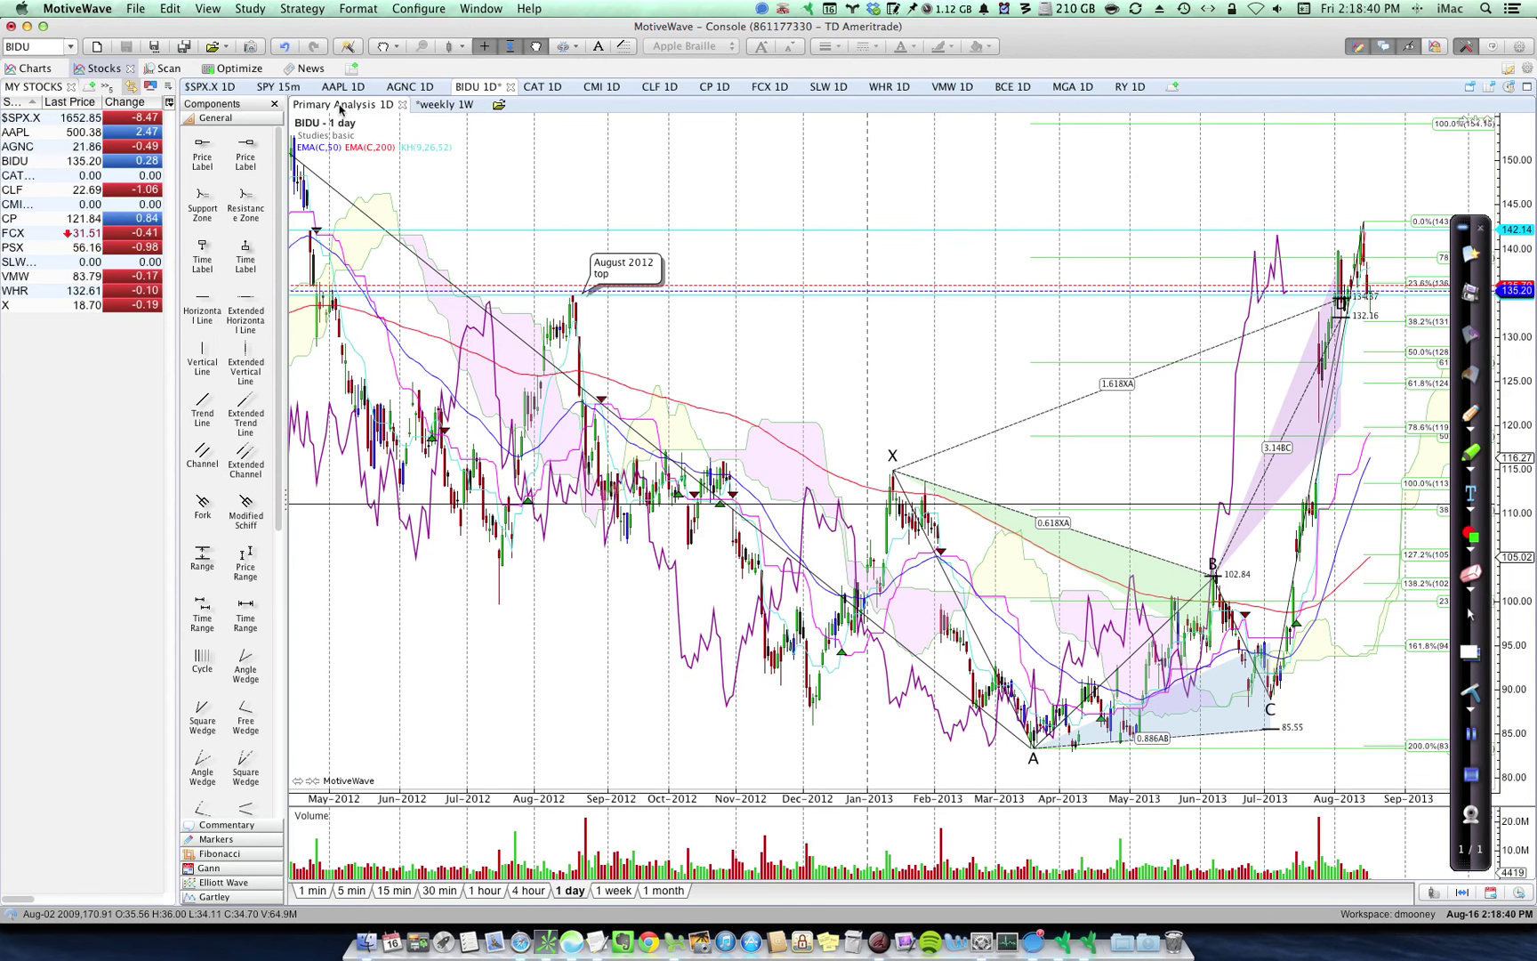
left_click(541, 88)
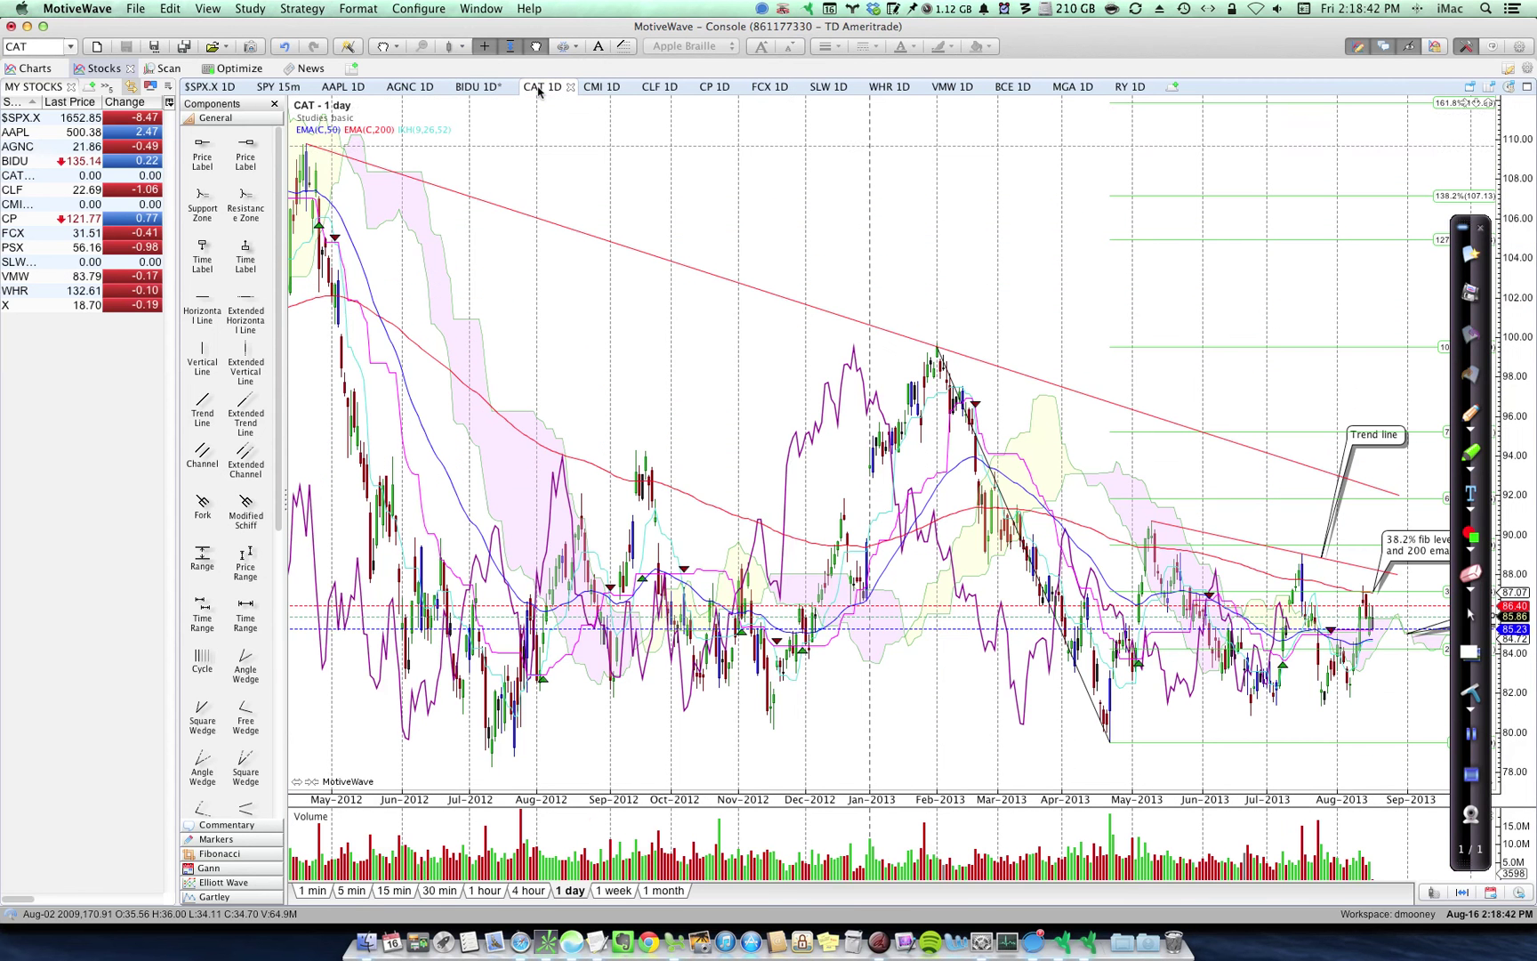
left_click(885, 88)
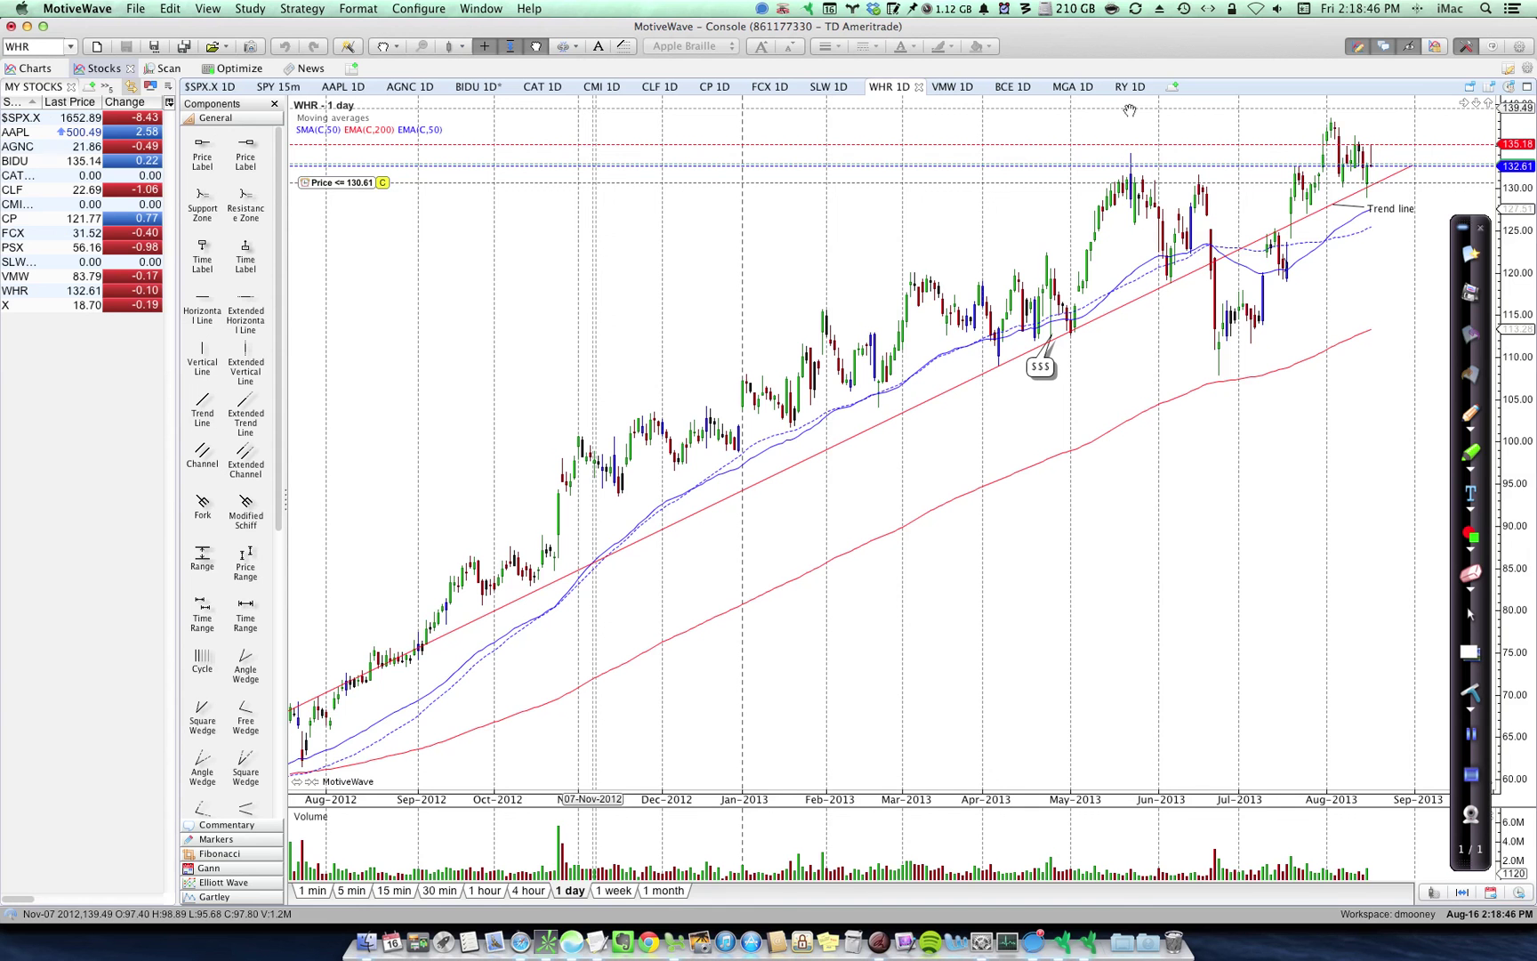
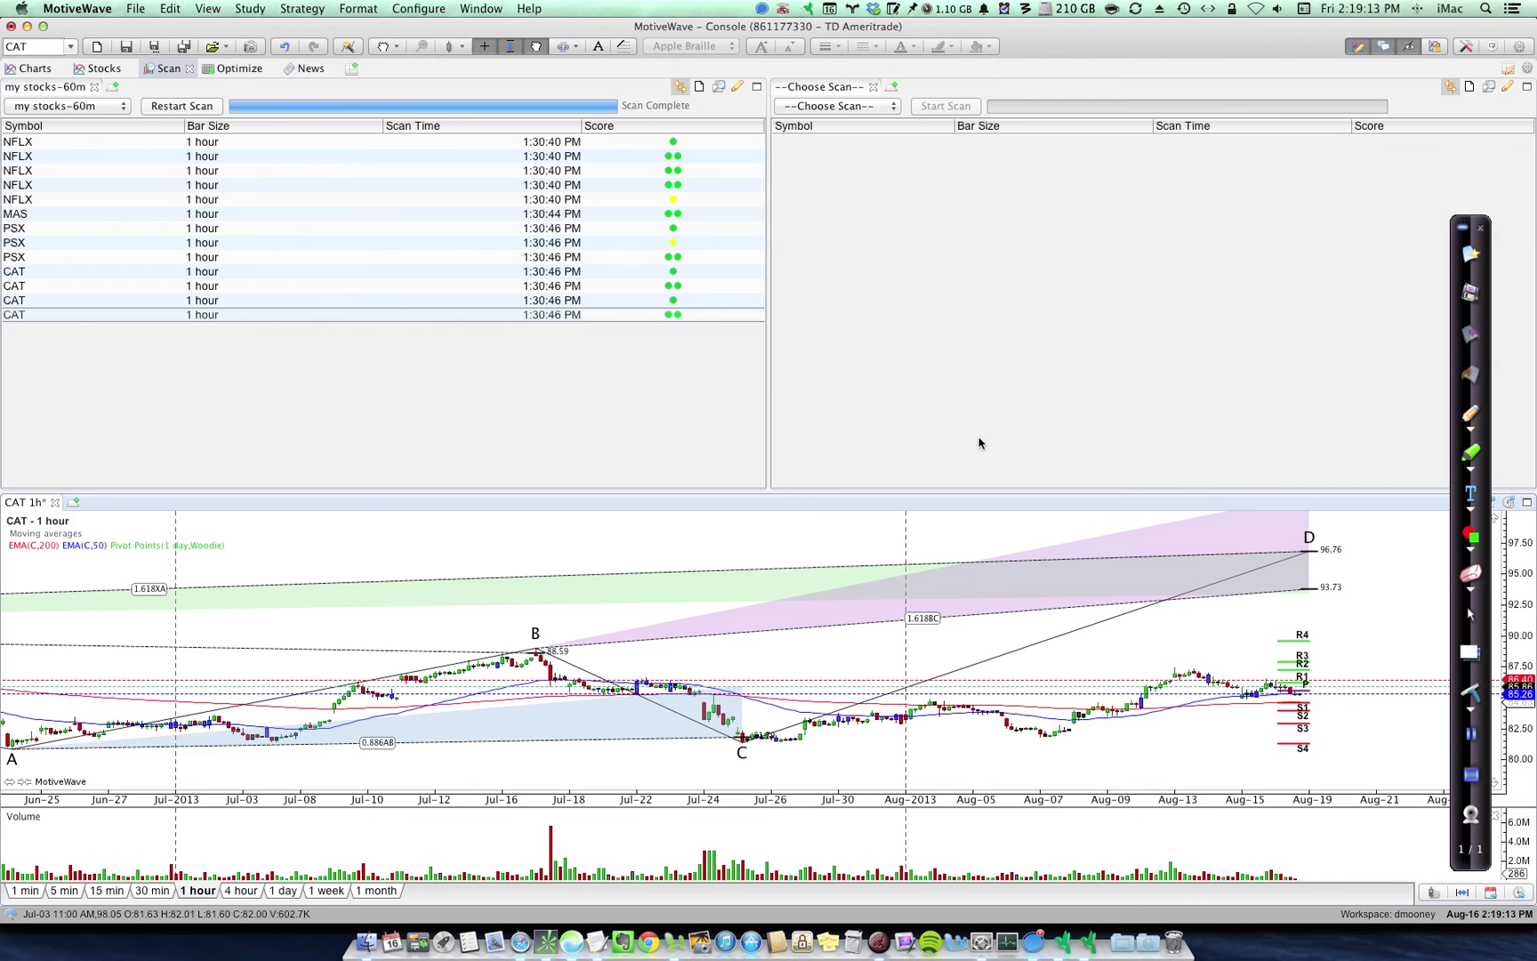
- Choose the my stocks scan in the unassigned scan panel of the Scan page and run it
left_click(833, 107)
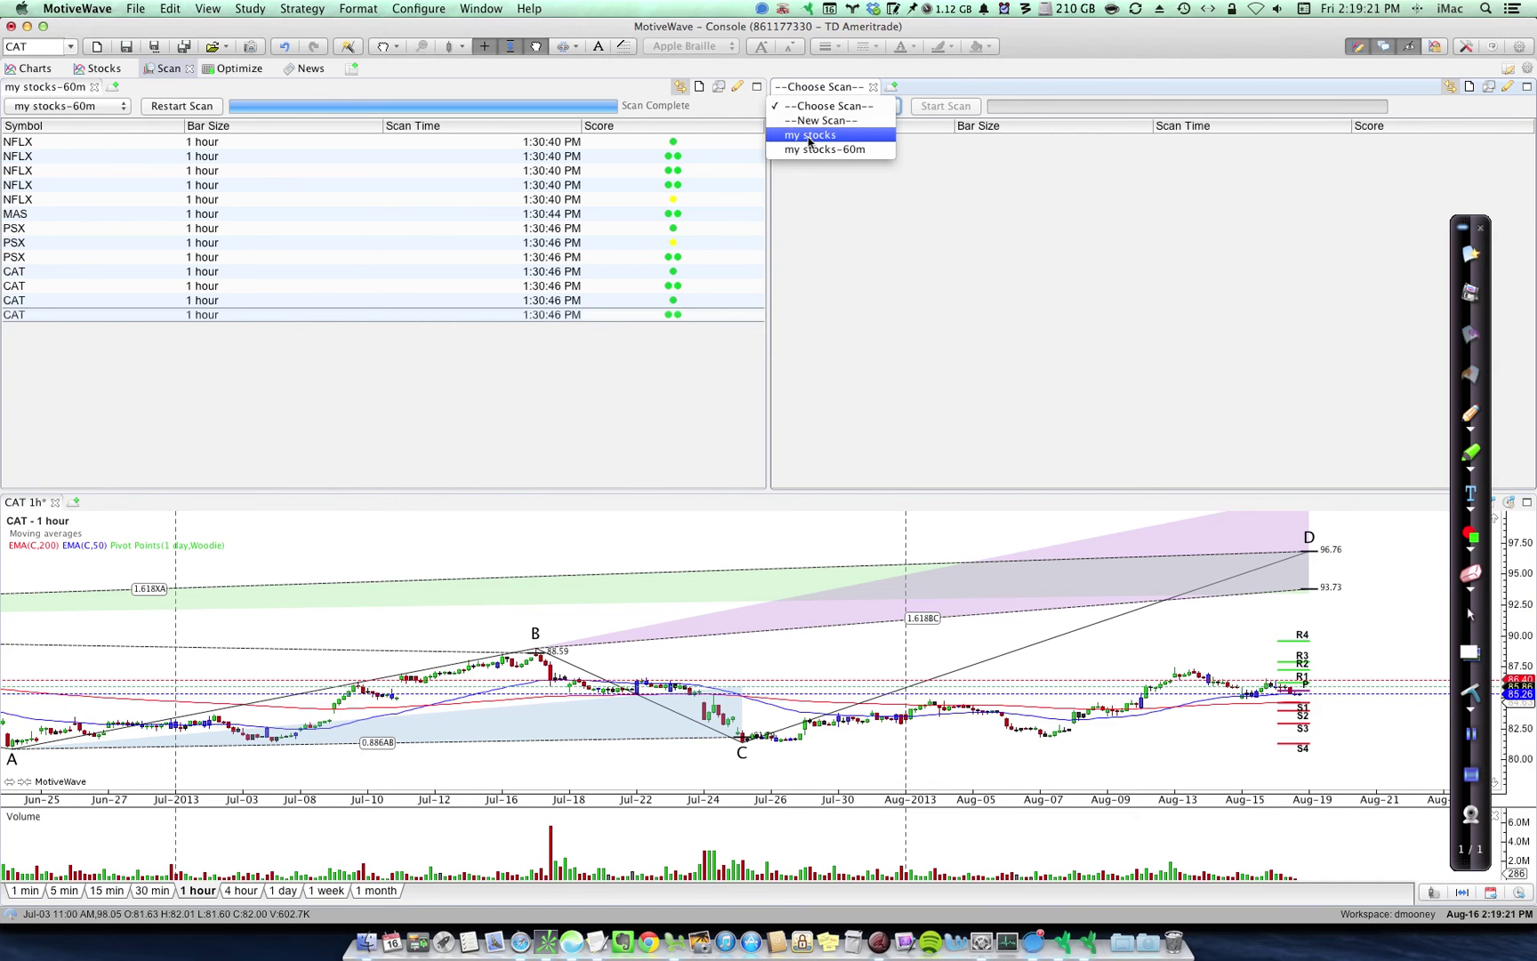
left_click(810, 138)
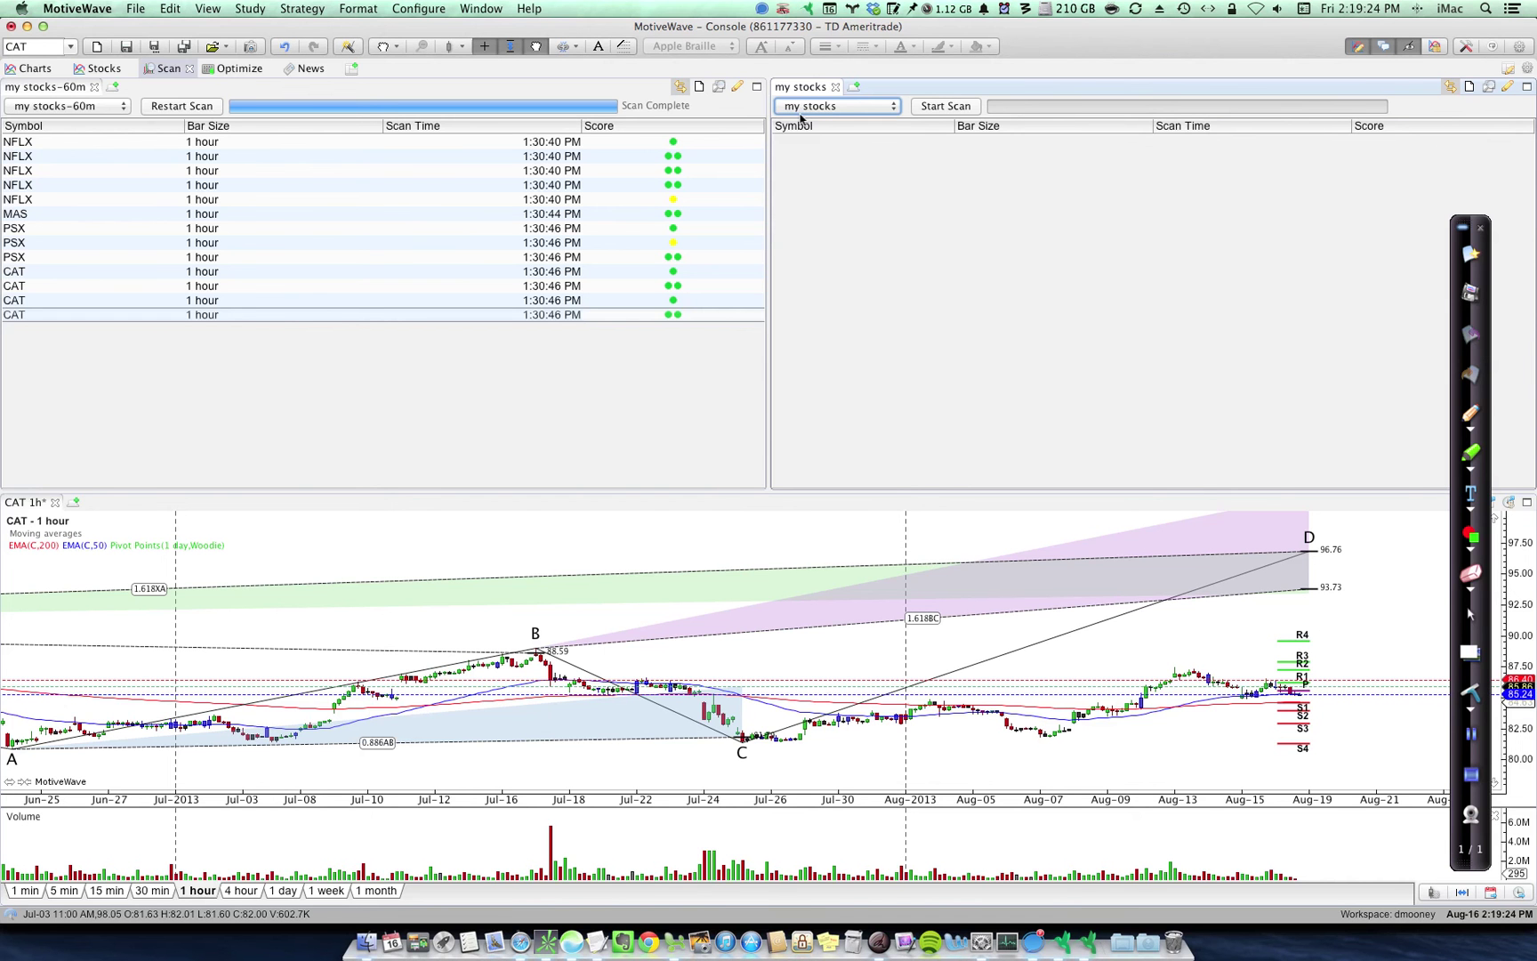
left_click(935, 107)
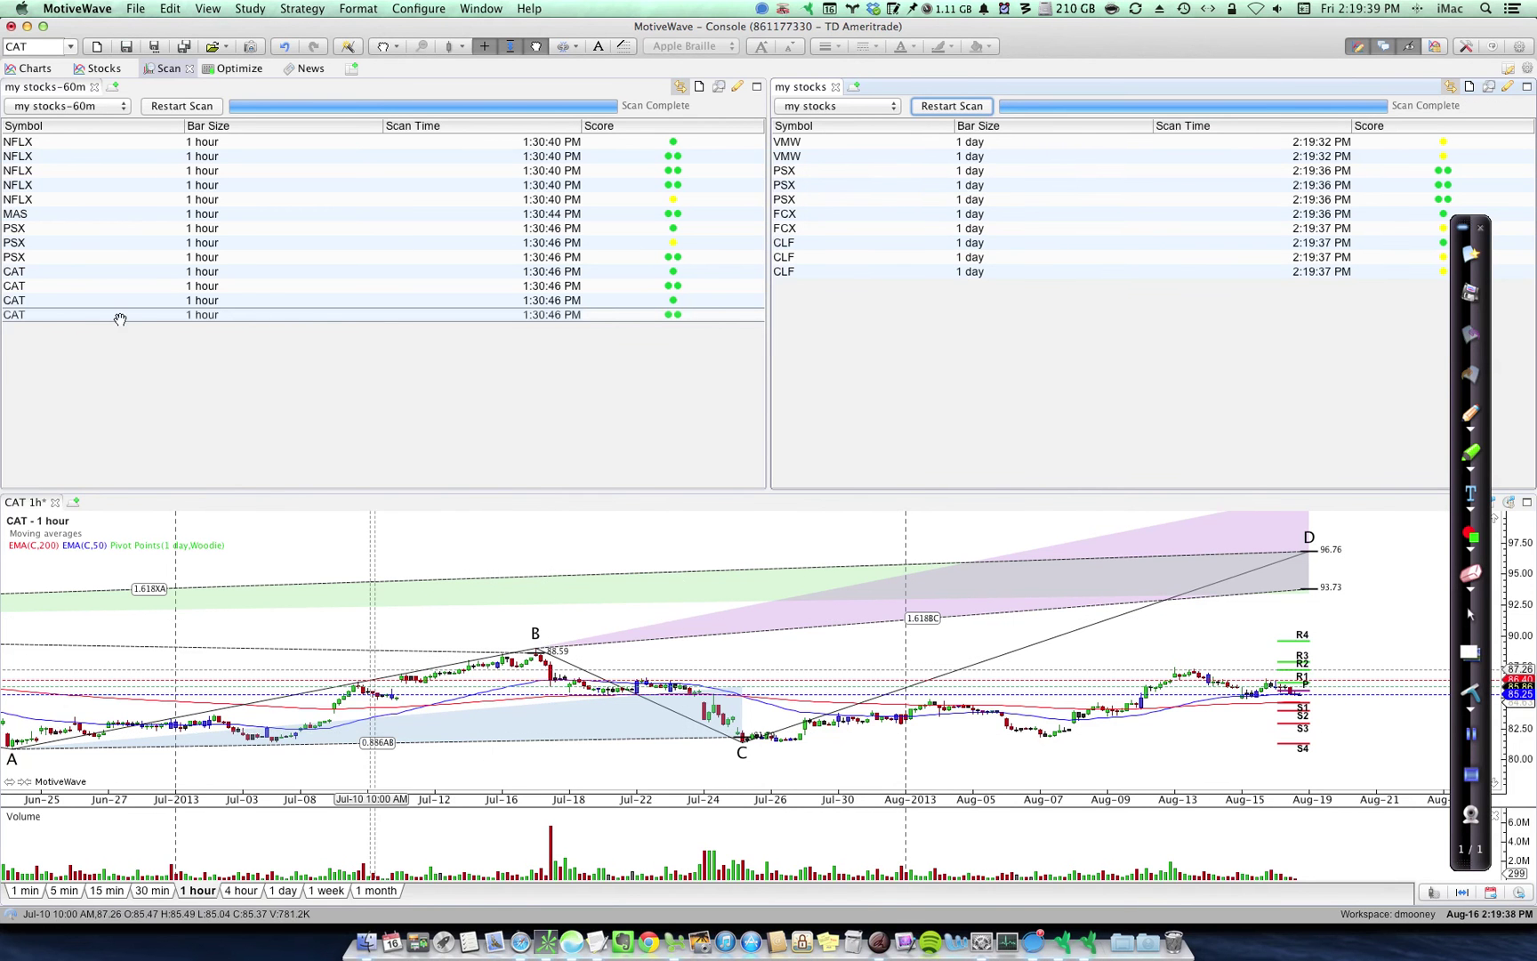
- Show the first two NFLX results of the my stocks-60m scan and move the second pattern's point D back to the mid-August high
left_click(16, 142)
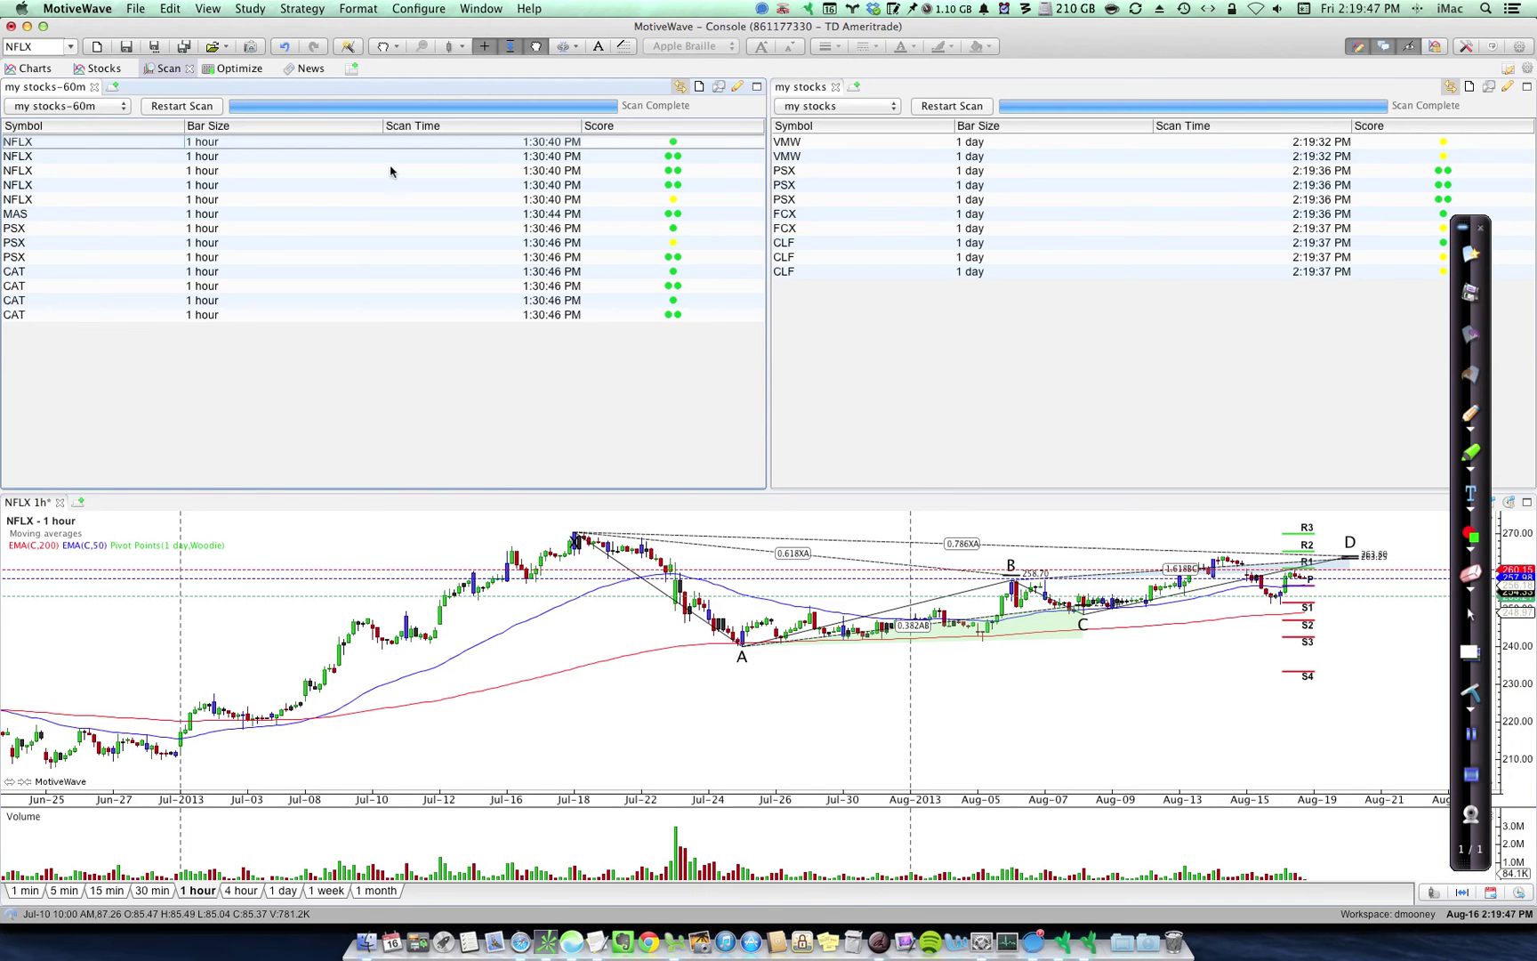
left_click(30, 157)
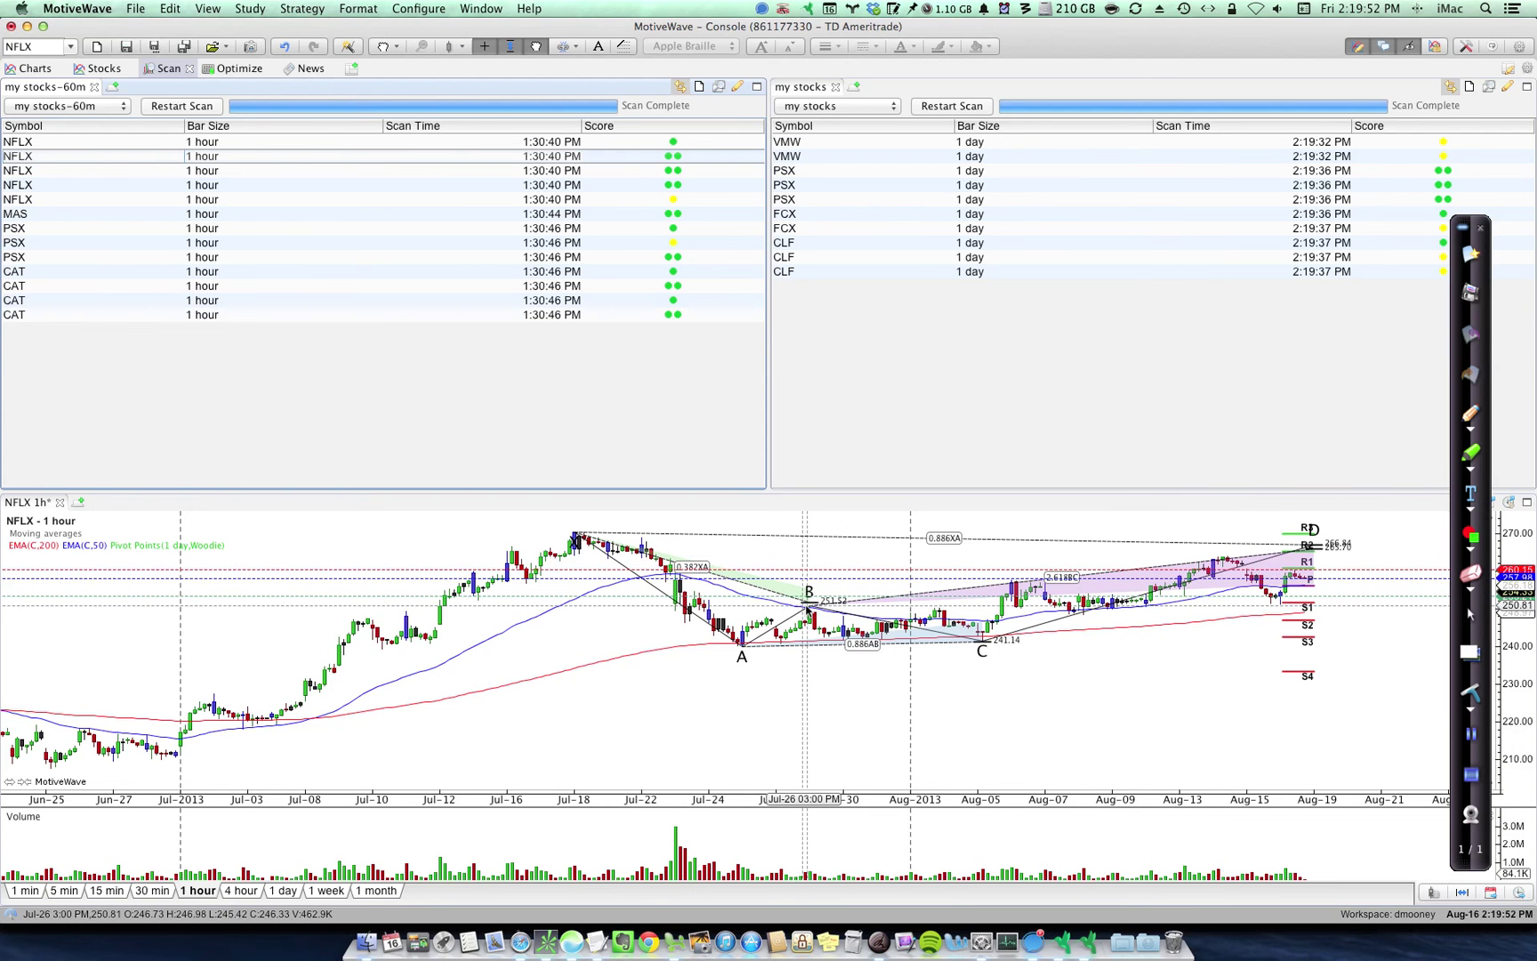
left_click(1313, 551)
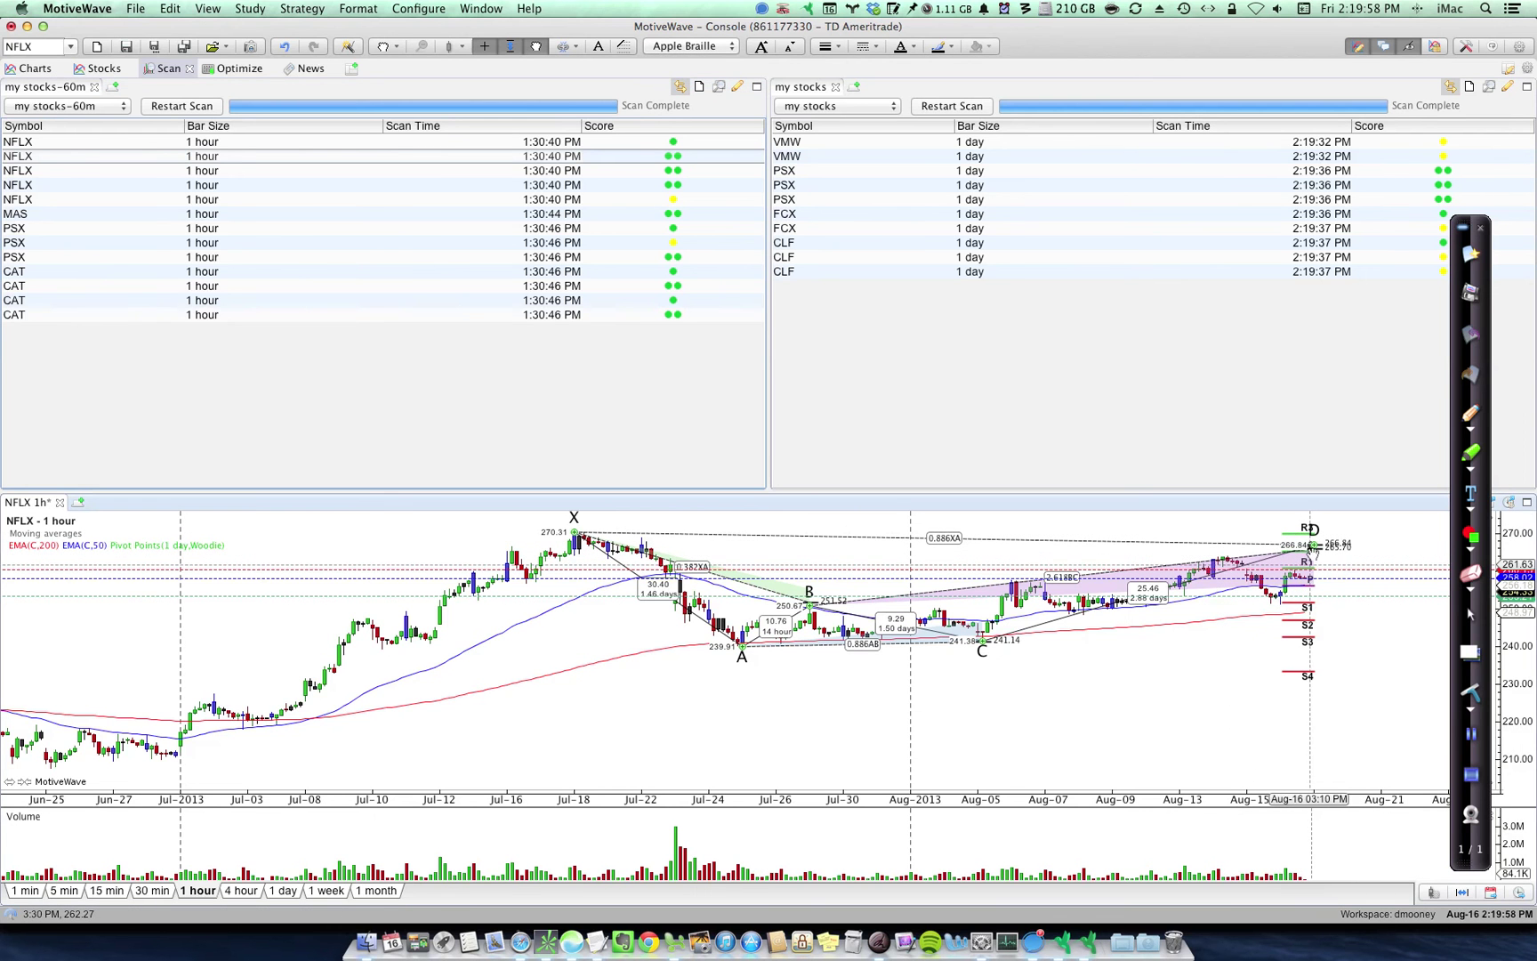
left_click_drag(1313, 551, 1222, 556)
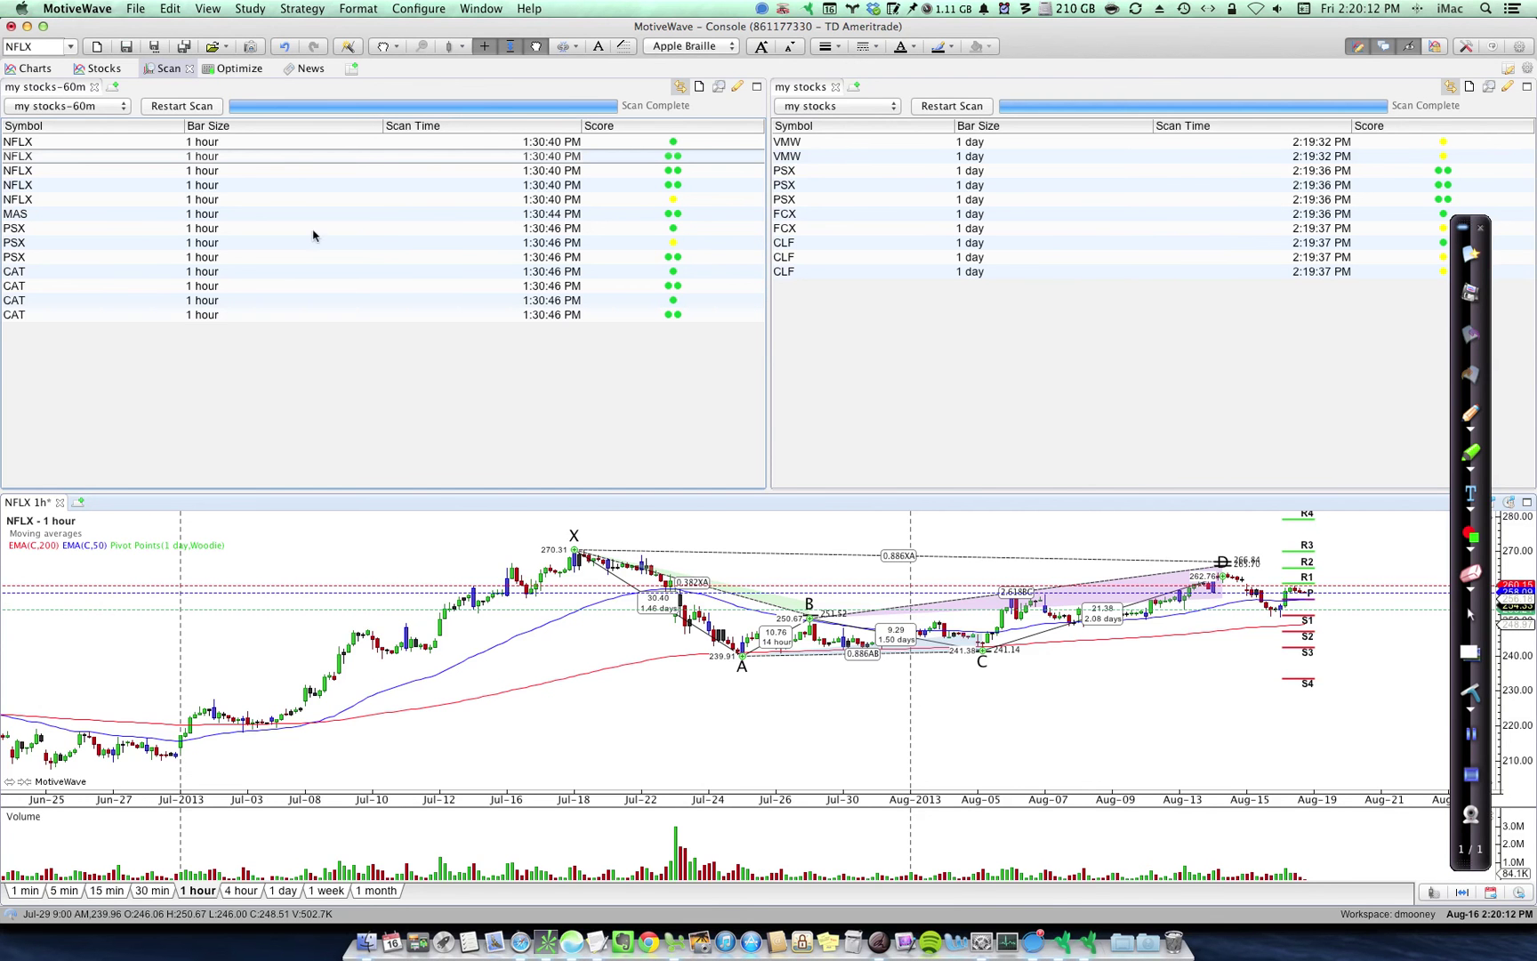
- Show the first PSX result of the my stocks scan on the chart and open the News page
left_click(782, 173)
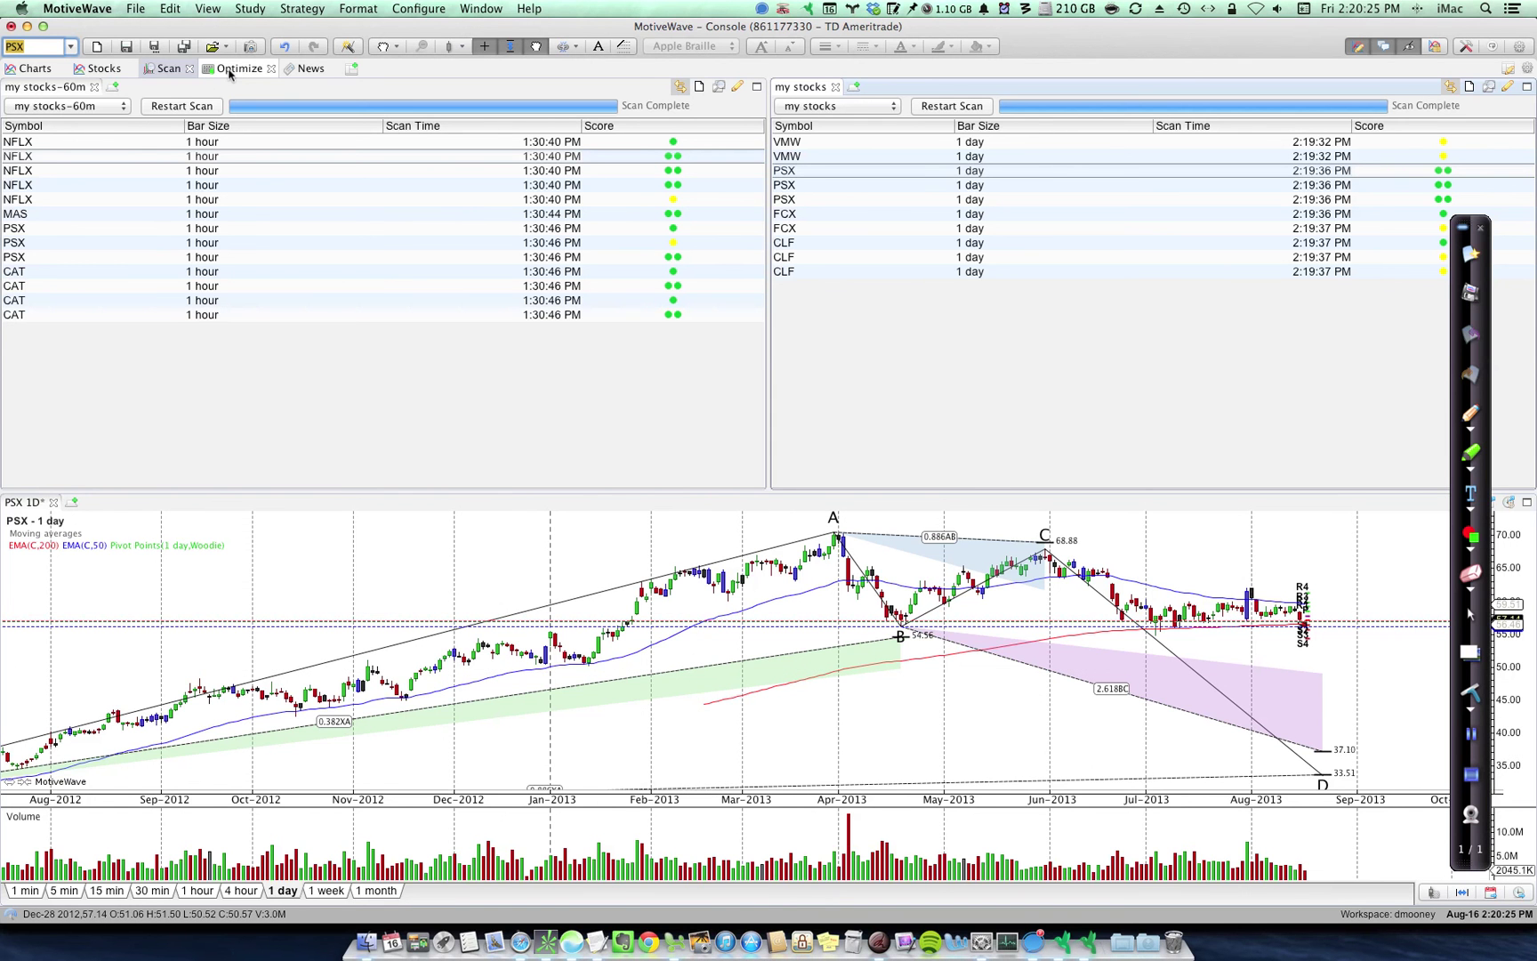
left_click(309, 68)
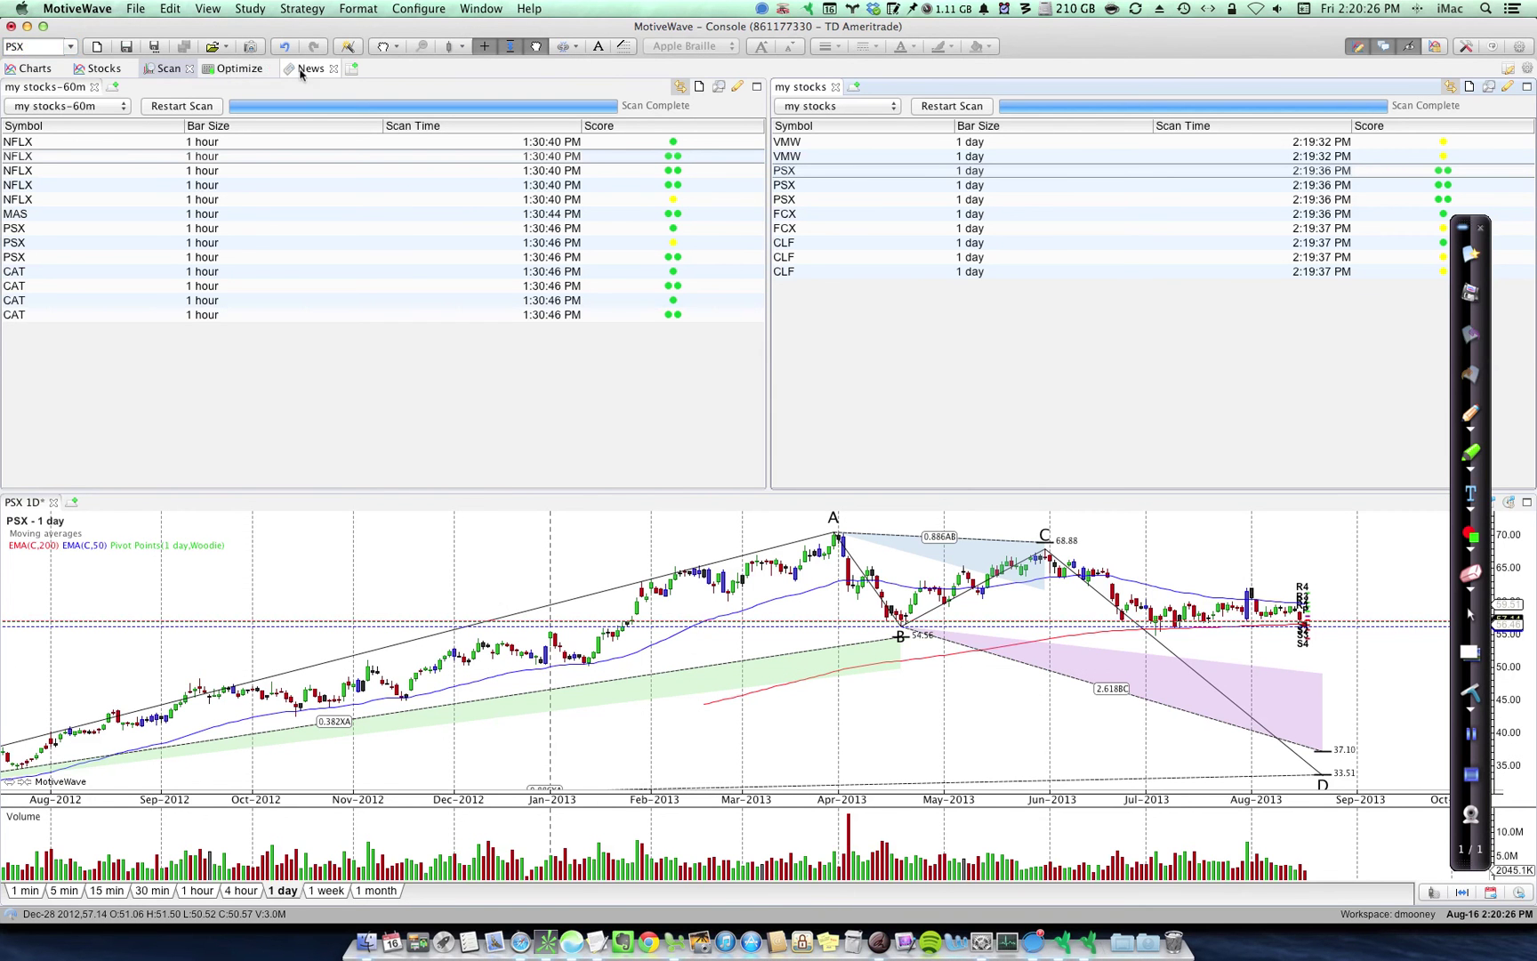